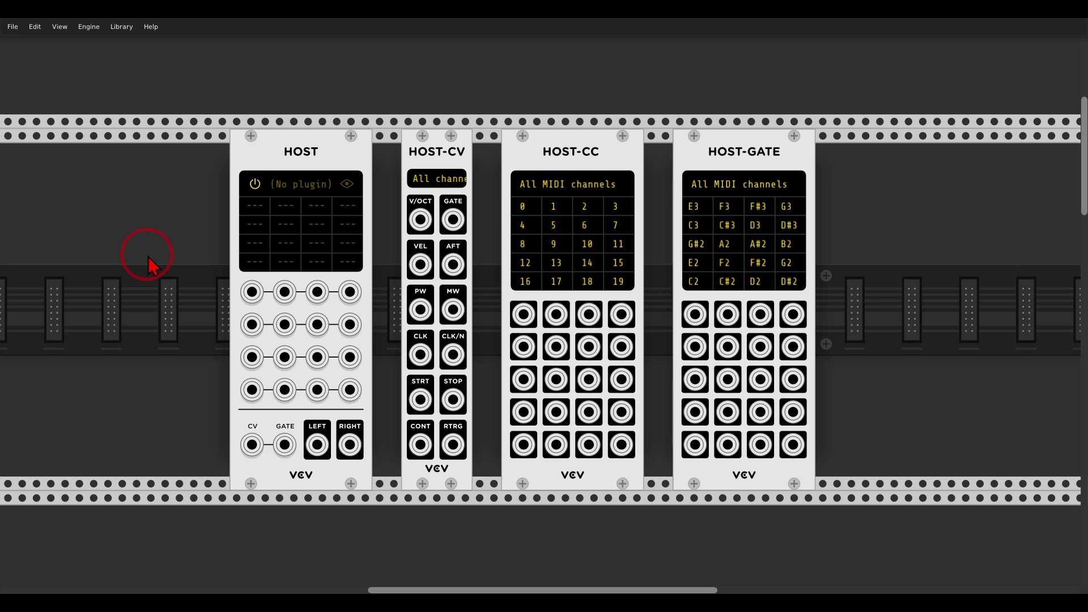
- Examine the plugin choices available in the empty HOST module, without loading any
{"action": "left_click", "coordinate": [295, 195]}
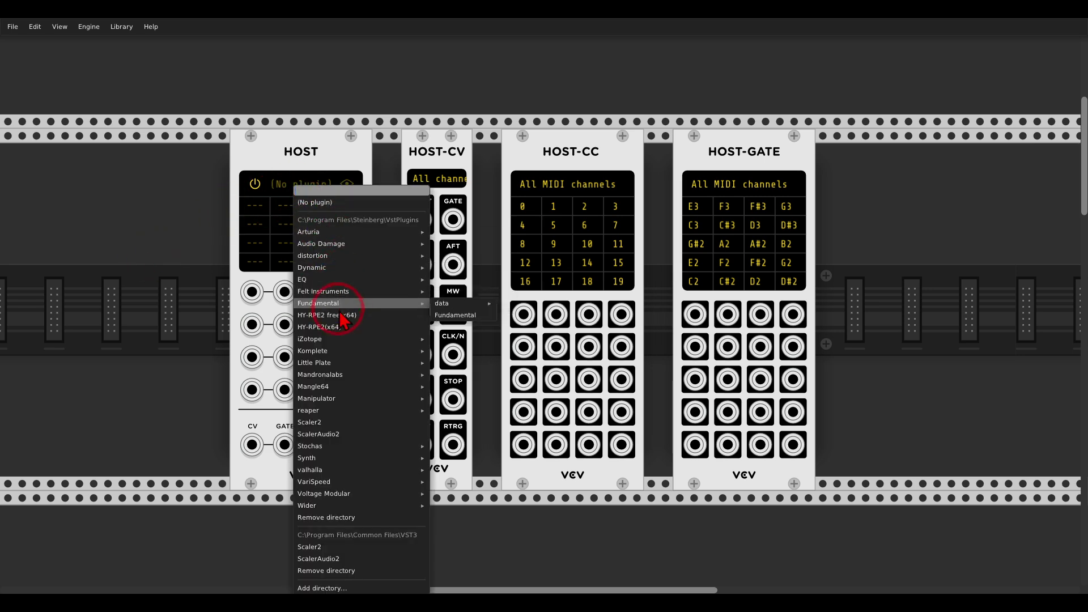
{"action": "mouse_move", "coordinate": [341, 374]}
{"action": "left_click", "coordinate": [182, 320]}
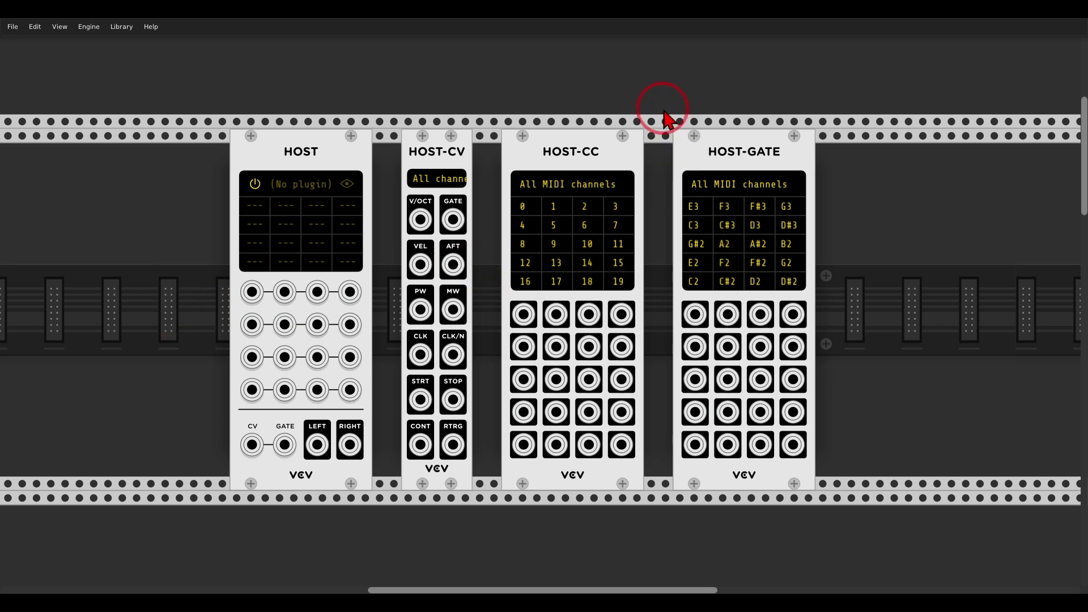
- Unmute the TRRF channel on the MixMaster mixer in the patch below the empty host modules
{"action": "scroll", "coordinate": [668, 116], "scroll_direction": "down", "scroll_amount": 12}
{"action": "scroll", "coordinate": [464, 260], "scroll_direction": "down", "scroll_amount": 4}
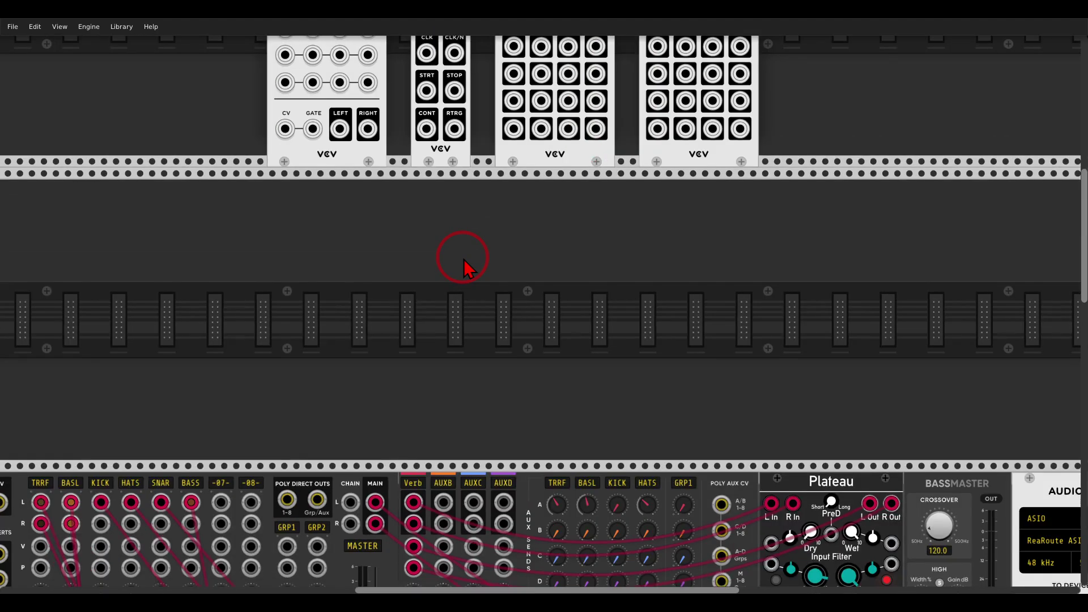
{"action": "scroll", "coordinate": [439, 269], "scroll_direction": "down", "scroll_amount": 4}
{"action": "scroll", "coordinate": [436, 278], "scroll_direction": "down", "scroll_amount": 5}
{"action": "scroll", "coordinate": [538, 286], "scroll_direction": "left", "scroll_amount": 5}
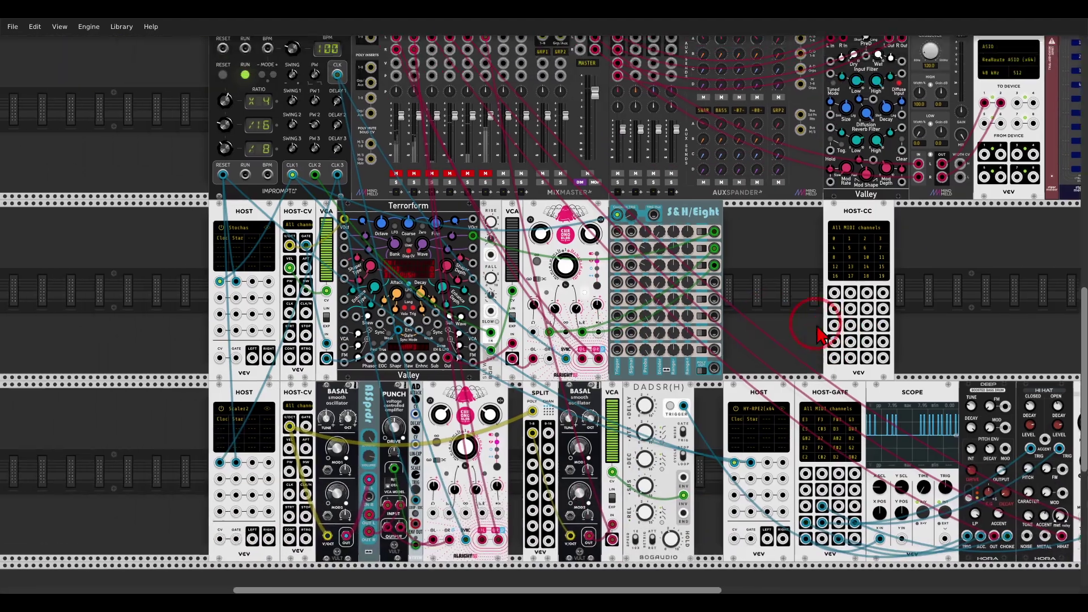
{"action": "scroll", "coordinate": [358, 315], "scroll_direction": "up", "scroll_amount": 3}
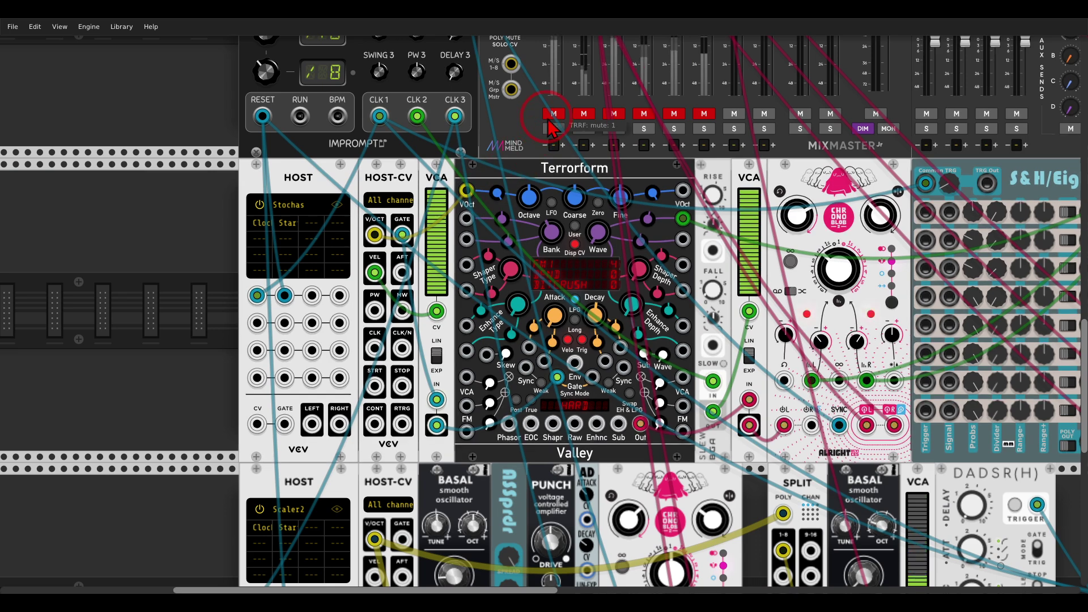
{"action": "left_click", "coordinate": [471, 192]}
{"action": "scroll", "coordinate": [527, 147], "scroll_direction": "right", "scroll_amount": 3}
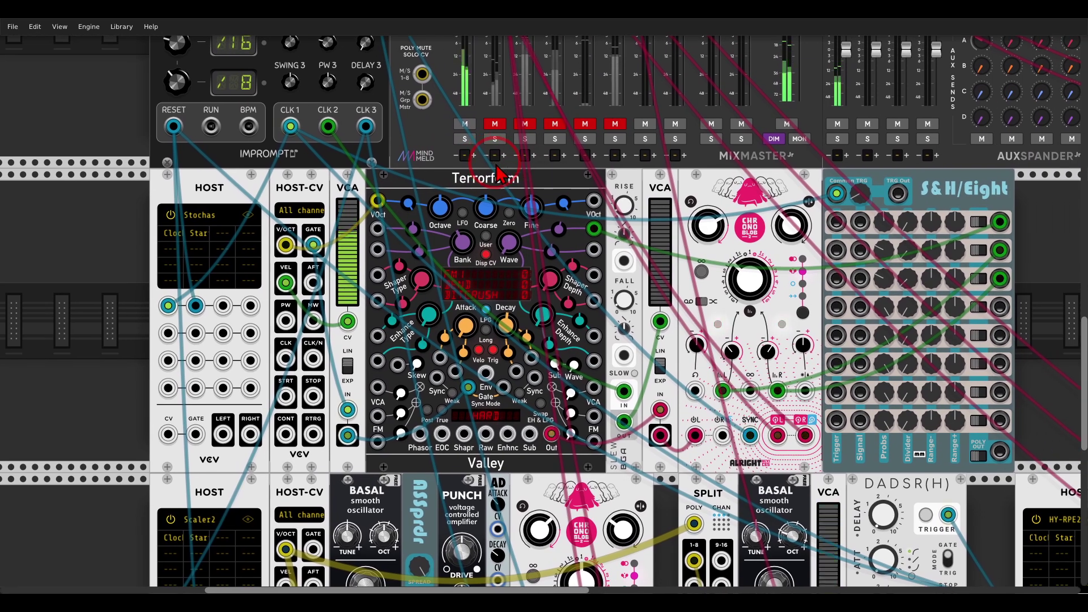
{"action": "mouse_move", "coordinate": [502, 165]}
{"action": "left_mouse_down"}
{"action": "mouse_move", "coordinate": [498, 225]}
{"action": "mouse_move", "coordinate": [510, 165]}
{"action": "left_mouse_up"}
{"action": "left_click_drag", "start_coordinate": [555, 194], "coordinate": [651, 223]}
{"action": "mouse_move", "coordinate": [642, 175]}
{"action": "left_mouse_down"}
{"action": "mouse_move", "coordinate": [716, 220]}
{"action": "mouse_move", "coordinate": [638, 259]}
{"action": "left_mouse_up"}
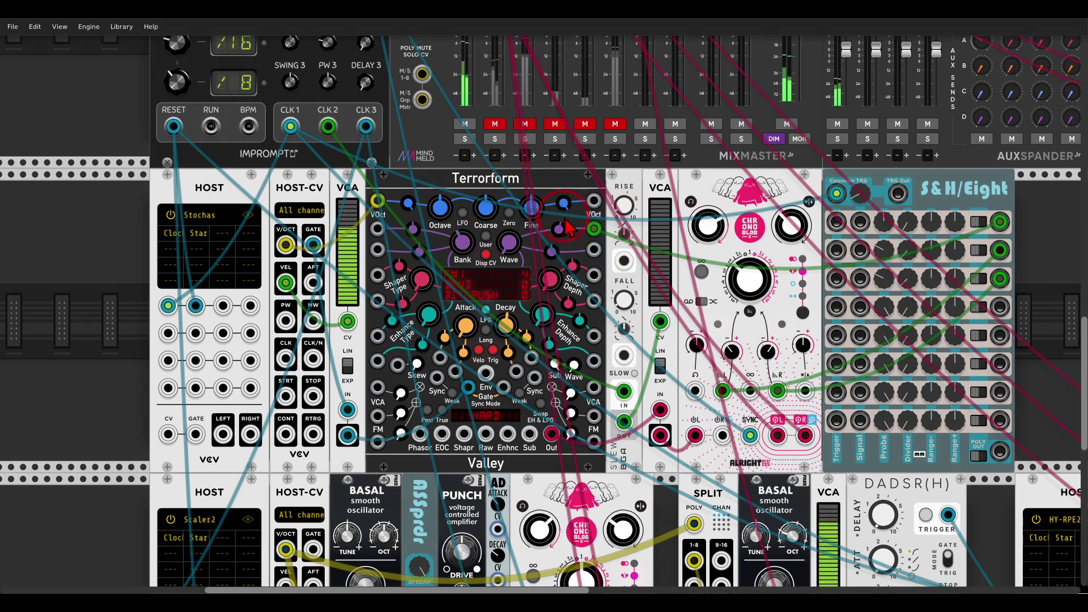
- Inspect the Stochas sequencer pattern in the plugin's editor window and close the window
{"action": "left_click", "coordinate": [249, 216]}
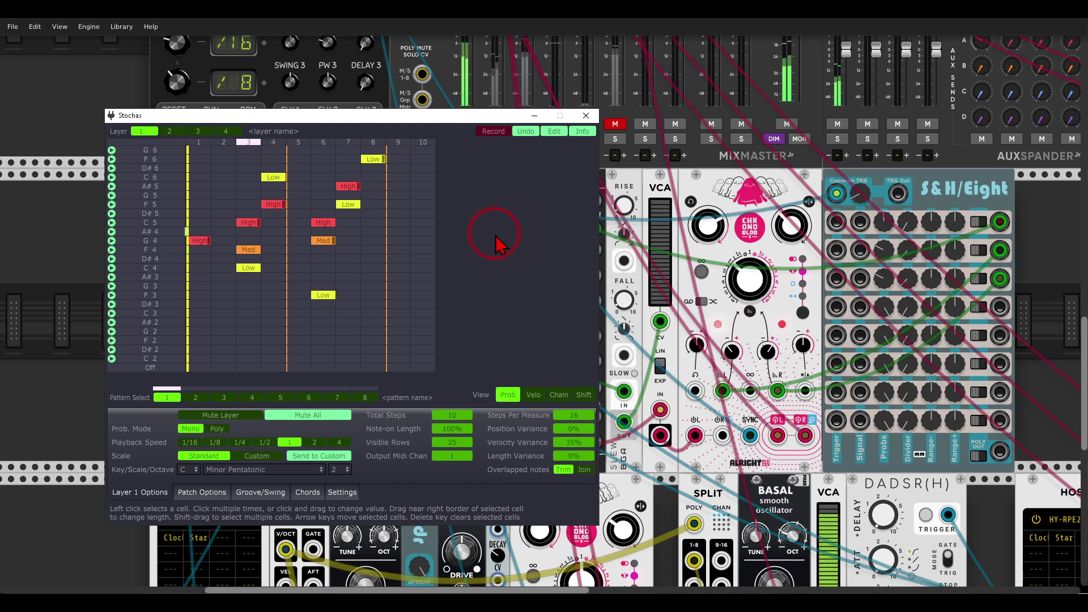
{"action": "left_click", "coordinate": [585, 116]}
{"action": "mouse_move", "coordinate": [320, 172]}
{"action": "left_mouse_down"}
{"action": "mouse_move", "coordinate": [258, 181]}
{"action": "mouse_move", "coordinate": [273, 212]}
{"action": "mouse_move", "coordinate": [308, 220]}
{"action": "mouse_move", "coordinate": [338, 197]}
{"action": "mouse_move", "coordinate": [318, 183]}
{"action": "left_mouse_up"}
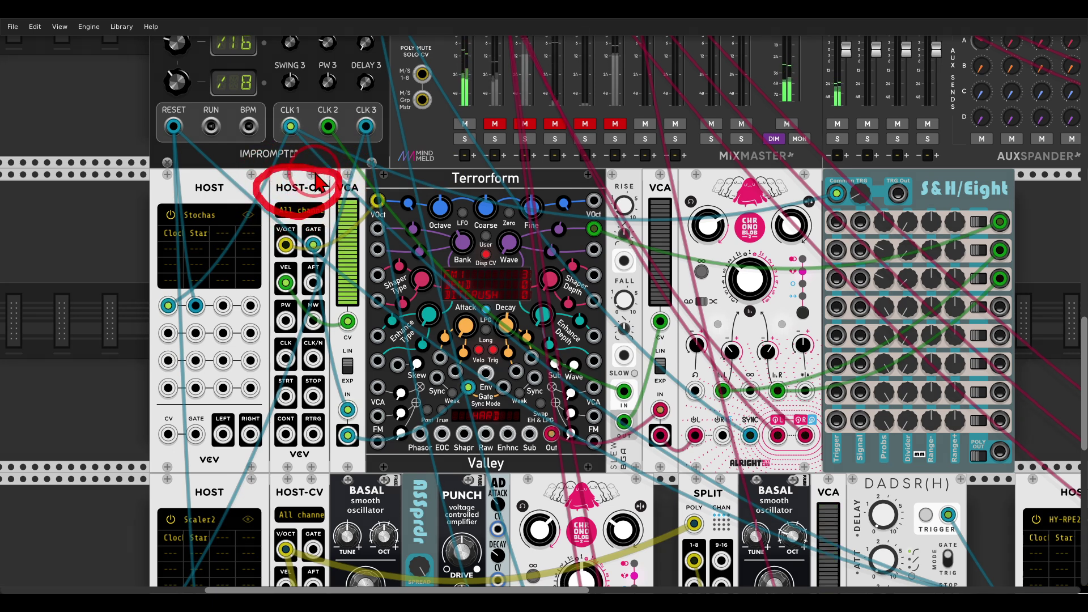
{"action": "left_click_drag", "start_coordinate": [303, 181], "coordinate": [255, 269]}
{"action": "left_click_drag", "start_coordinate": [244, 231], "coordinate": [276, 288]}
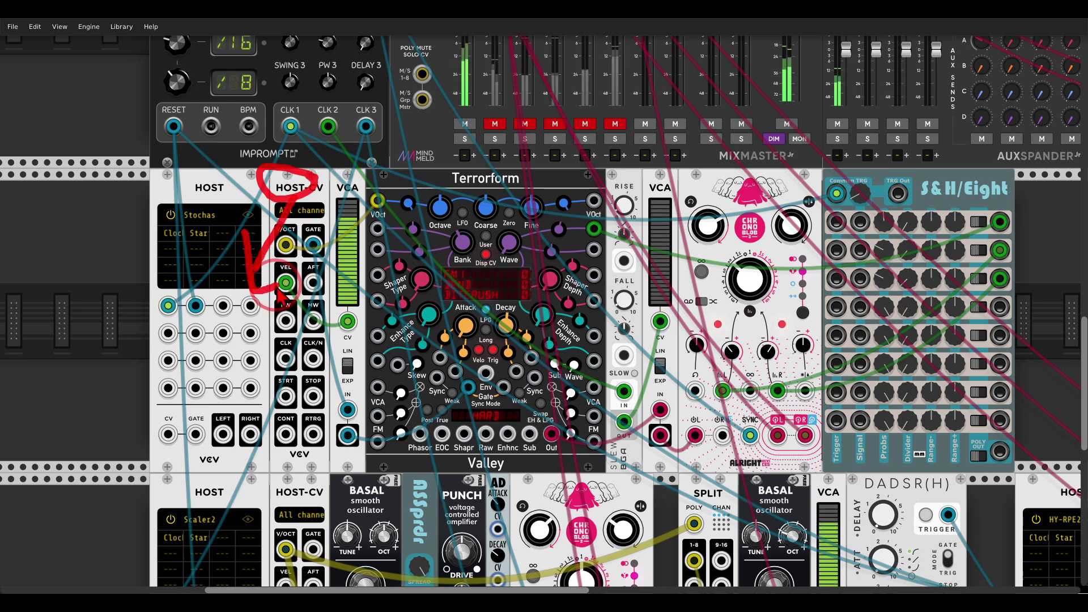
{"action": "key", "text": "Escape"}
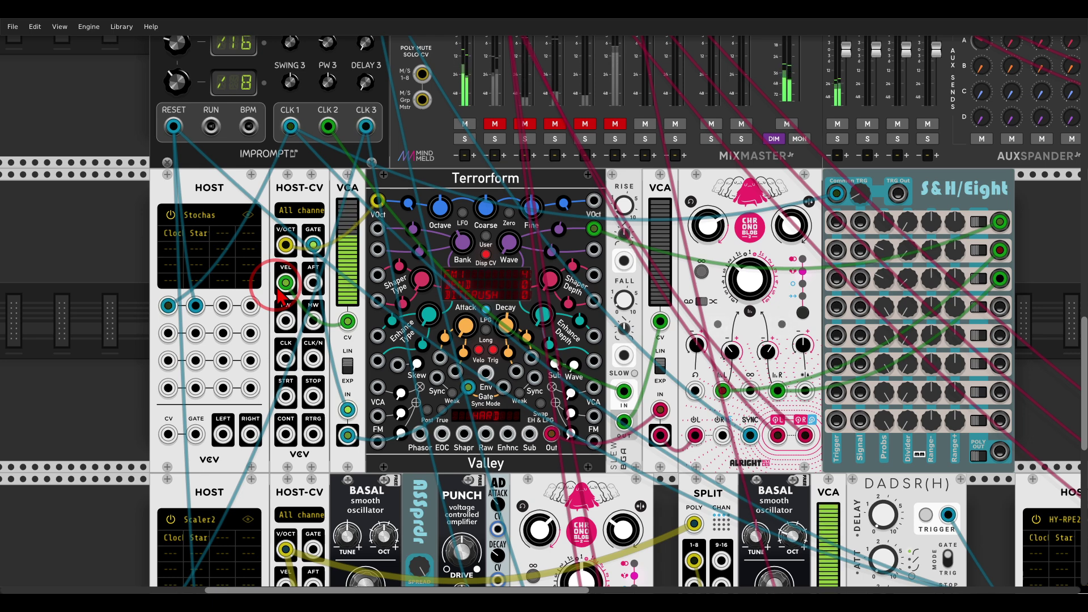
{"action": "left_click_drag", "start_coordinate": [296, 231], "coordinate": [283, 232]}
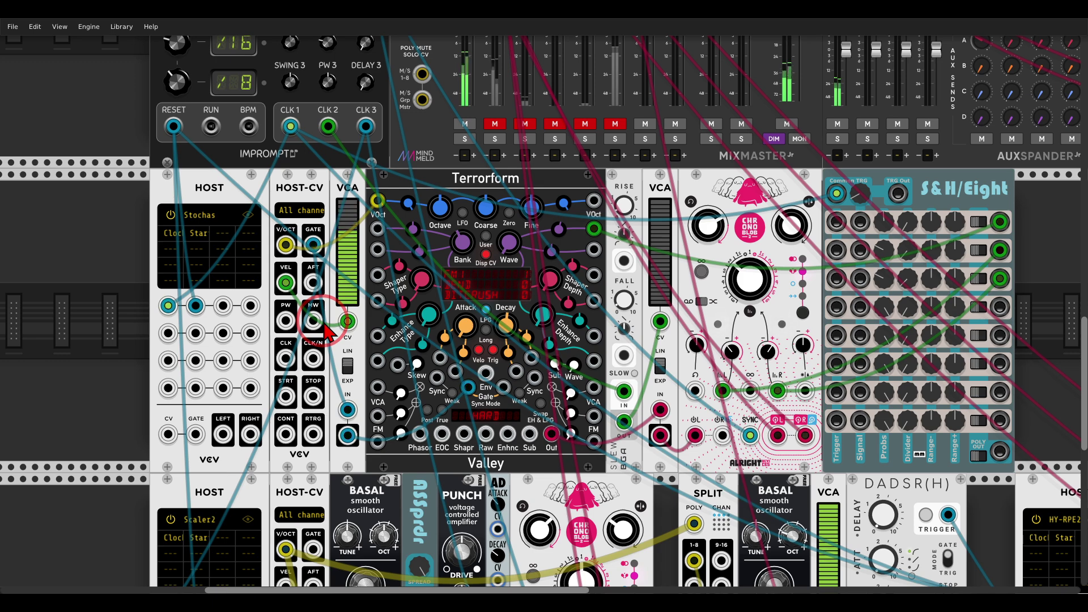
- Reopen the Stochas editor to review the note probabilities in its grid, and close it again
{"action": "left_click", "coordinate": [249, 216]}
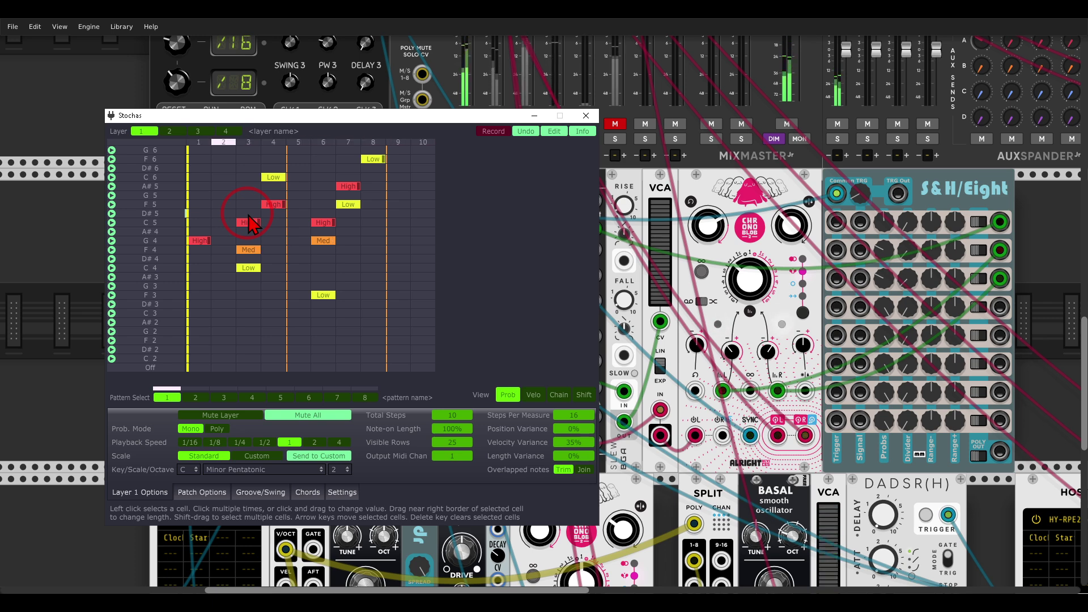
{"action": "left_click", "coordinate": [586, 115]}
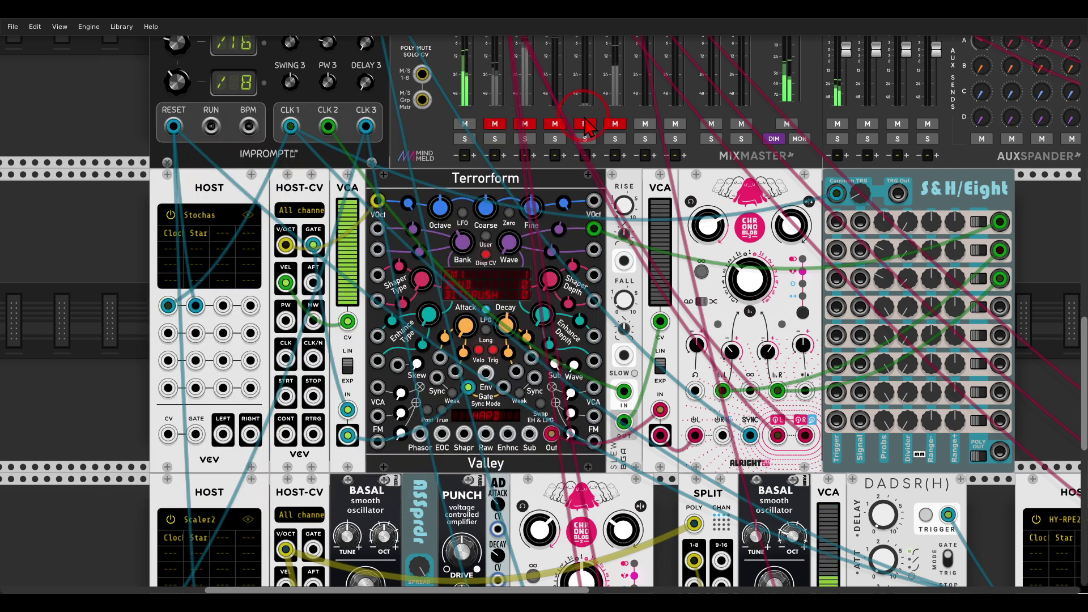
- Unmute the BASL channel on the MixMaster mixer
{"action": "left_click", "coordinate": [495, 124]}
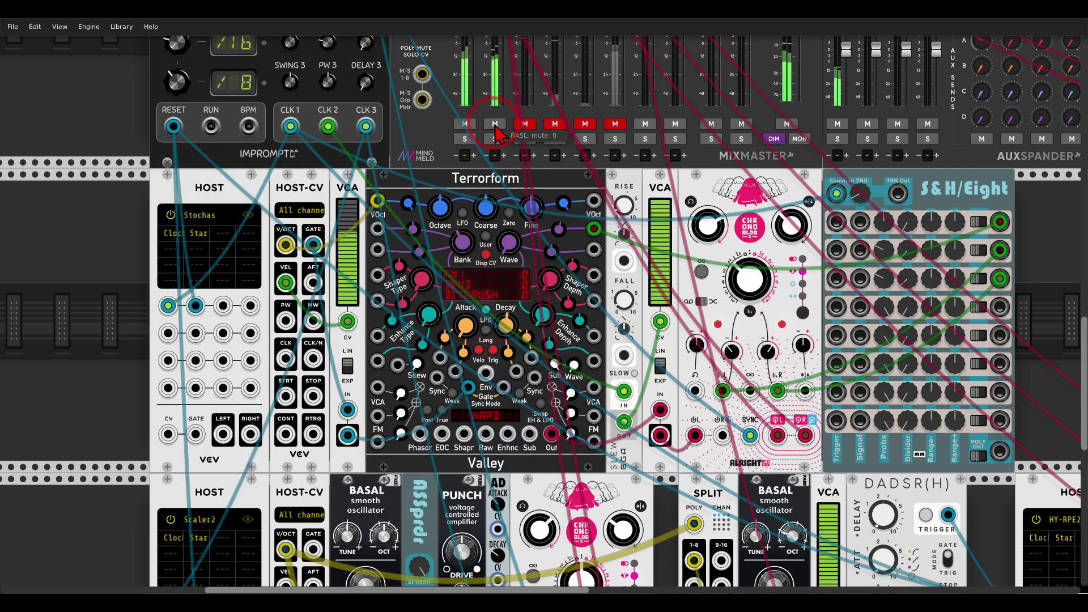
{"action": "scroll", "coordinate": [499, 136], "scroll_direction": "down", "scroll_amount": 10}
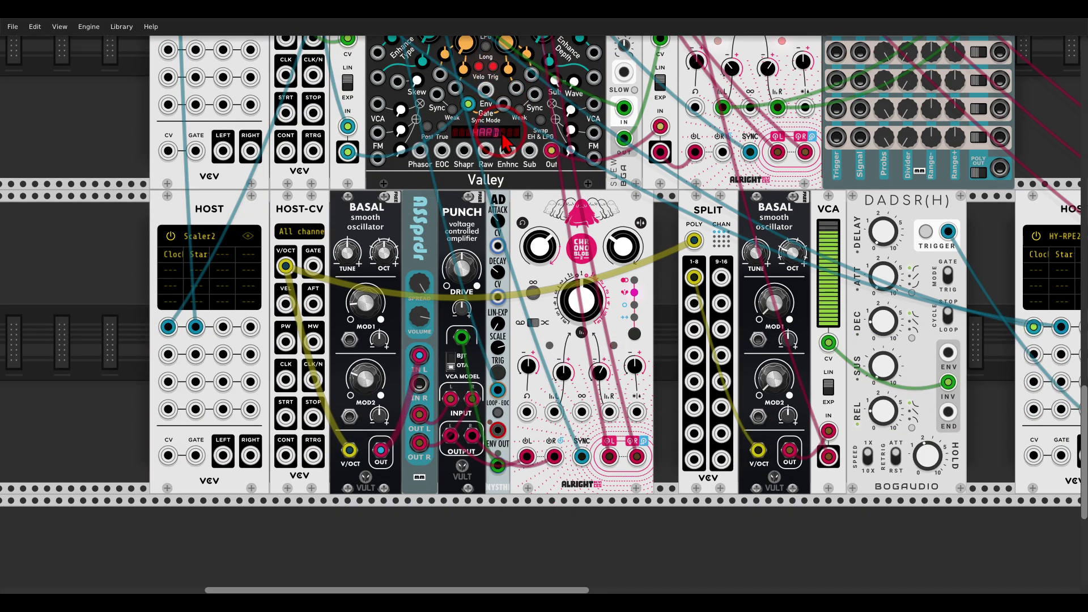
{"action": "left_click", "coordinate": [418, 151]}
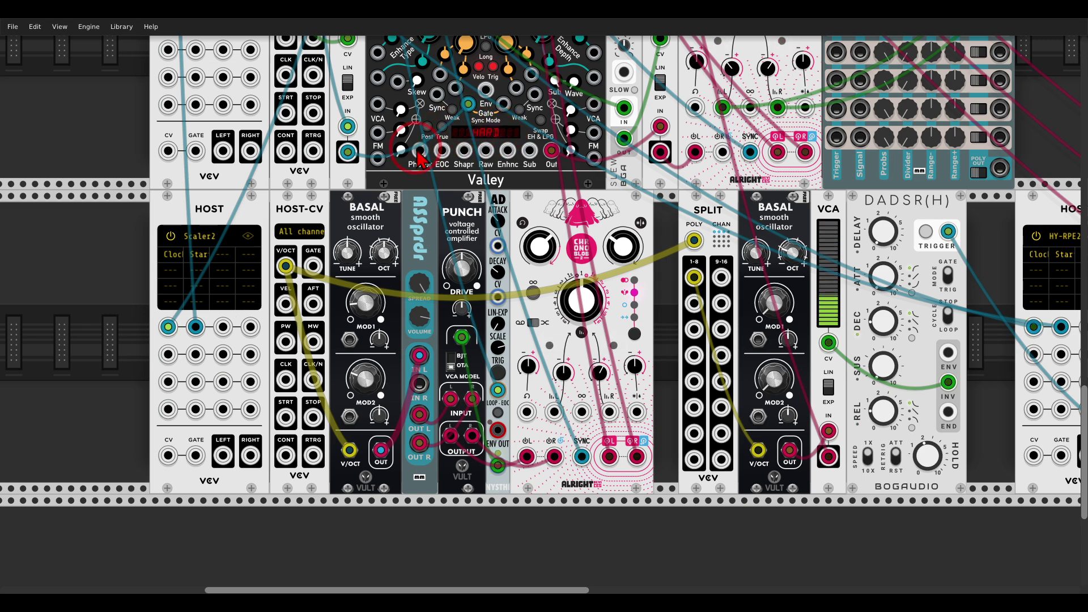
{"action": "mouse_move", "coordinate": [392, 183]}
{"action": "left_mouse_down"}
{"action": "mouse_move", "coordinate": [337, 210]}
{"action": "mouse_move", "coordinate": [361, 239]}
{"action": "mouse_move", "coordinate": [393, 211]}
{"action": "mouse_move", "coordinate": [383, 183]}
{"action": "mouse_move", "coordinate": [397, 215]}
{"action": "mouse_move", "coordinate": [519, 252]}
{"action": "mouse_move", "coordinate": [500, 295]}
{"action": "left_mouse_up"}
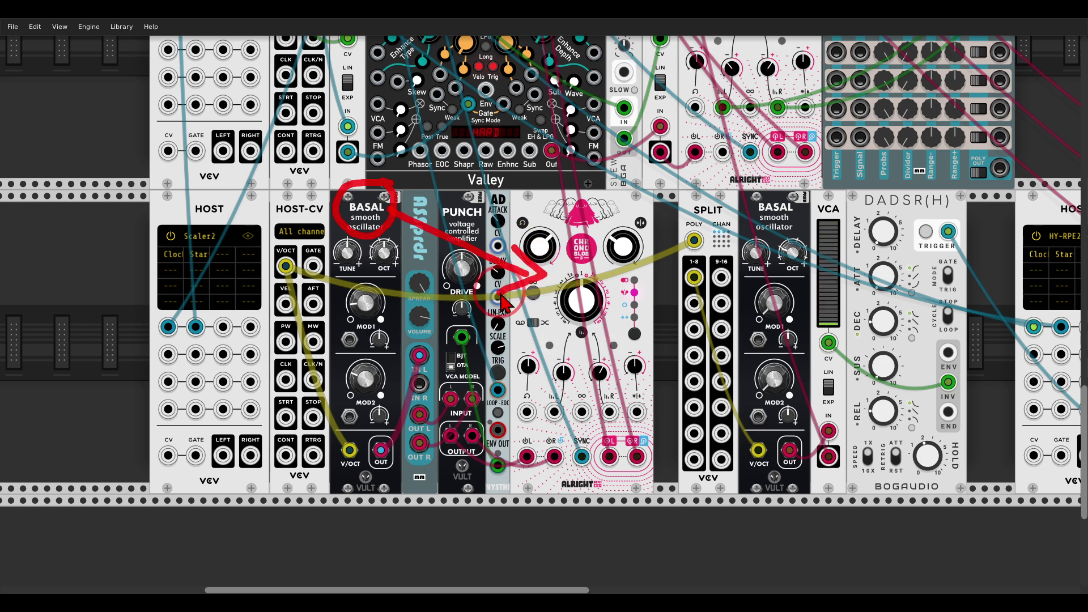
{"action": "left_click", "coordinate": [270, 233]}
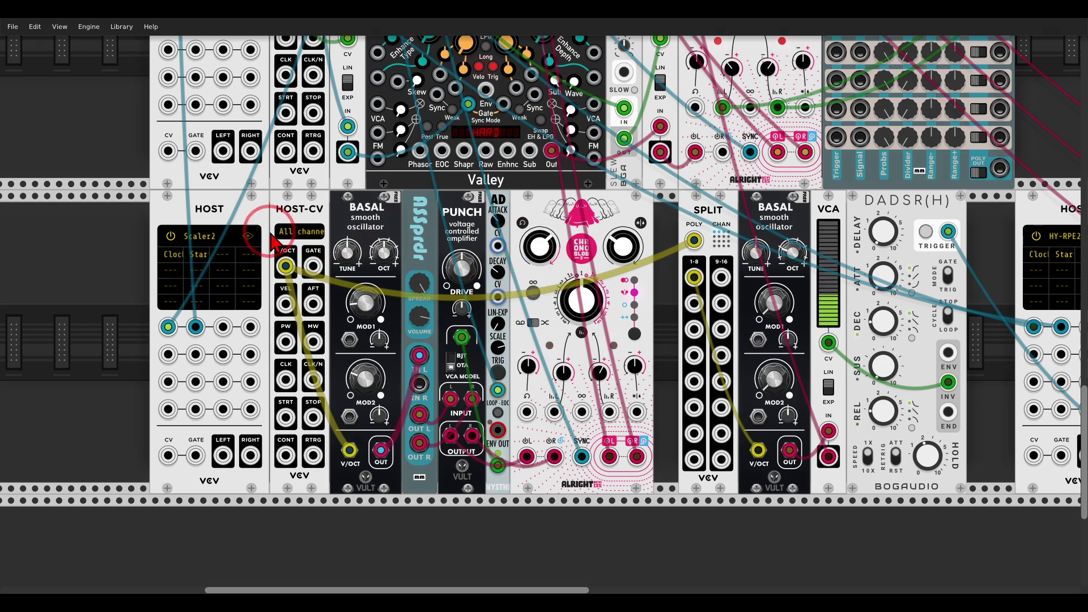
- Open the Scaler2 editor from its HOST module, dismiss the welcome screen, examine the chord pattern and close the editor
{"action": "left_click", "coordinate": [248, 235]}
{"action": "left_click", "coordinate": [373, 351]}
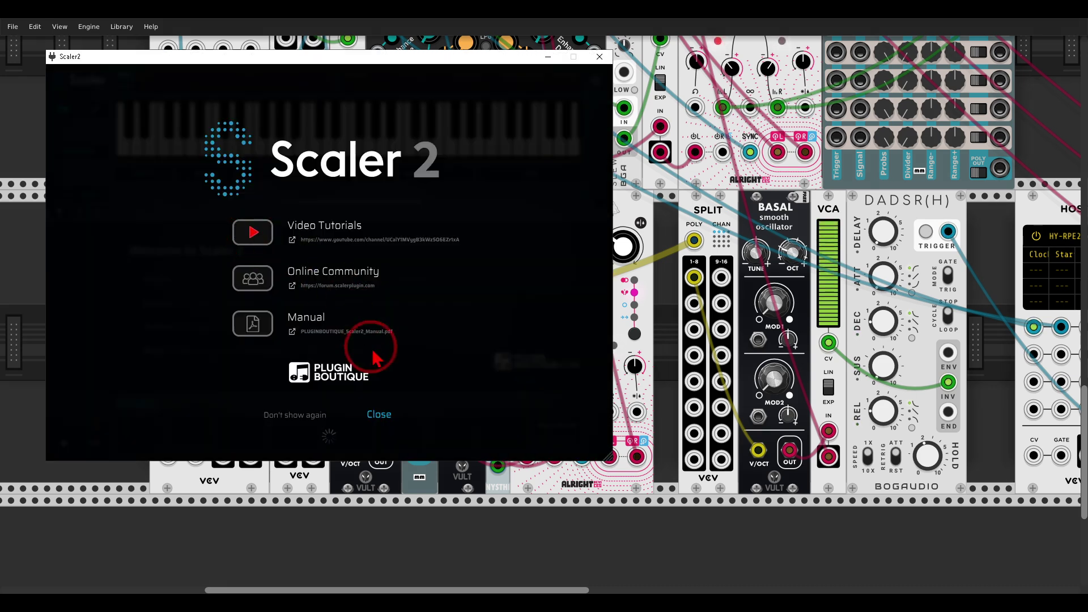
{"action": "left_click", "coordinate": [380, 417]}
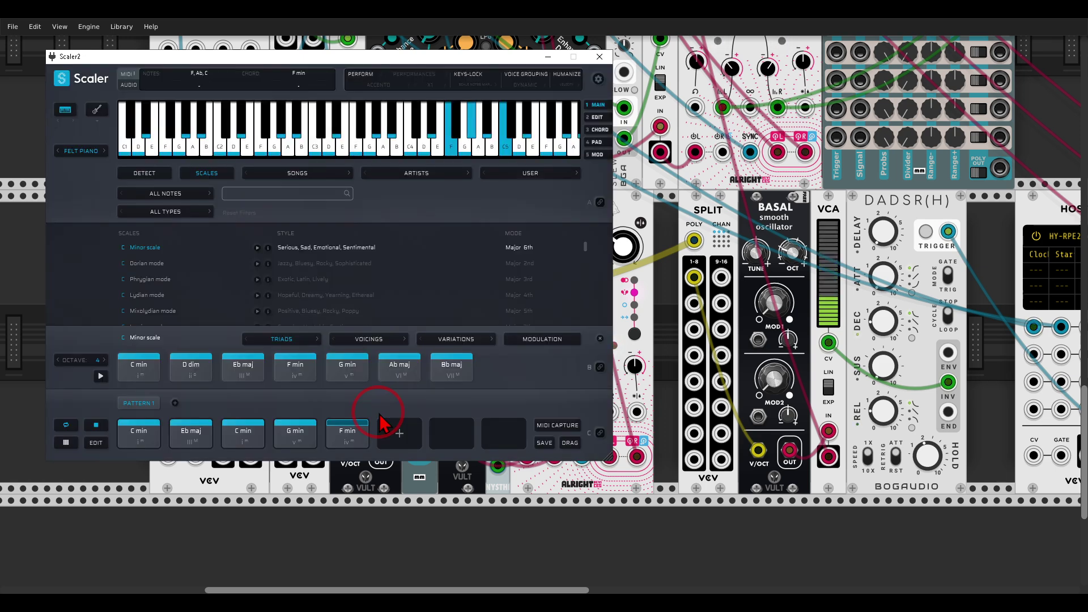
{"action": "left_click", "coordinate": [445, 309]}
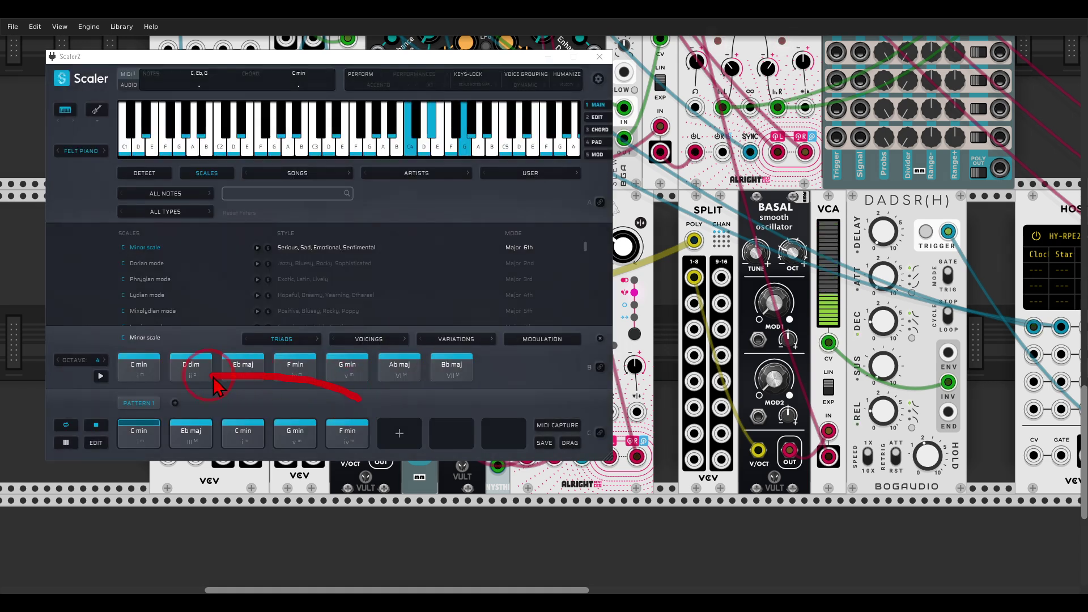
{"action": "mouse_move", "coordinate": [97, 432]}
{"action": "left_mouse_down"}
{"action": "mouse_move", "coordinate": [103, 467]}
{"action": "mouse_move", "coordinate": [205, 499]}
{"action": "mouse_move", "coordinate": [340, 498]}
{"action": "mouse_move", "coordinate": [424, 464]}
{"action": "left_mouse_up"}
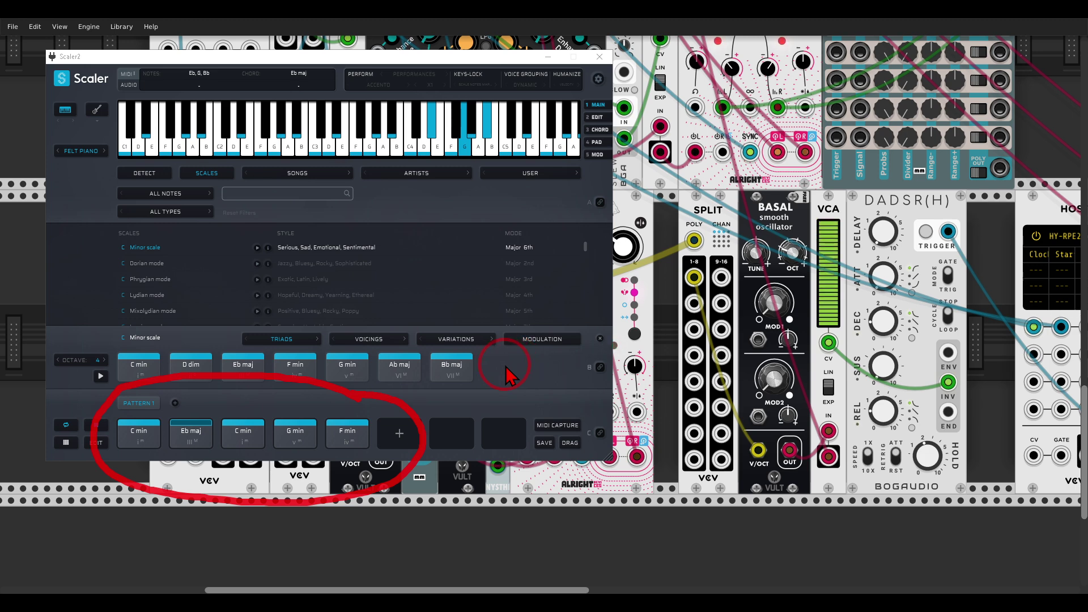
{"action": "key", "text": "Escape"}
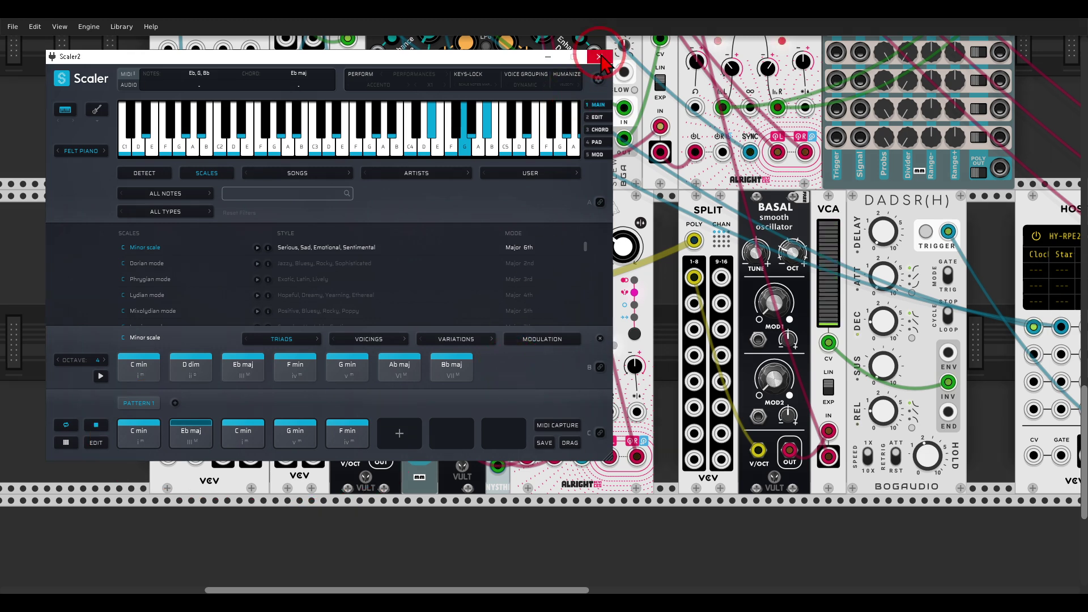
{"action": "left_click", "coordinate": [600, 57]}
- Check the polyphony channels setting of the HOST-CV module next to the Scaler2 host
{"action": "right_click", "coordinate": [298, 218]}
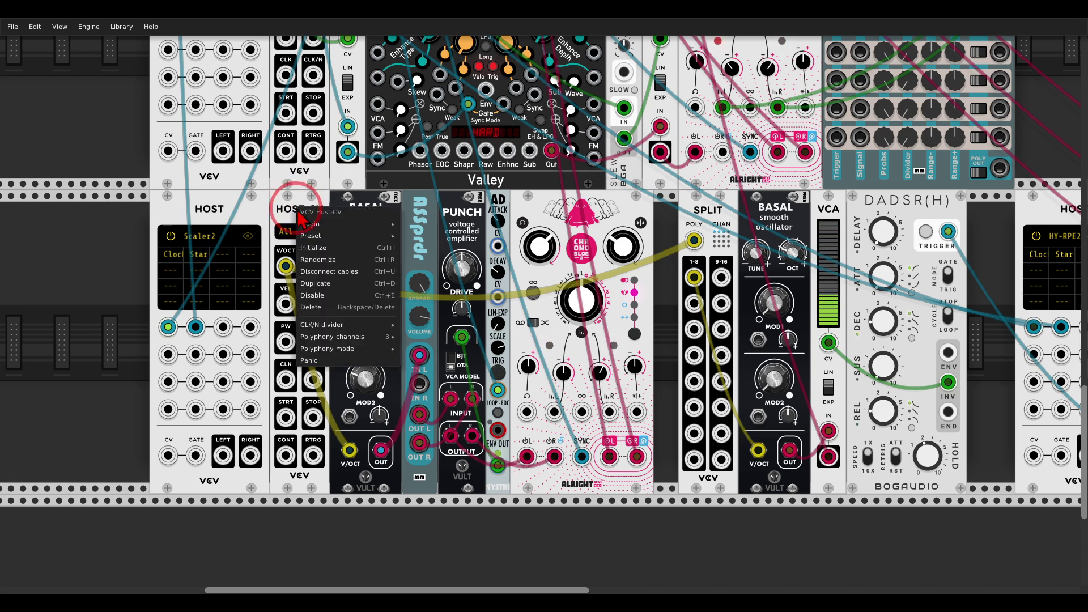
{"action": "mouse_move", "coordinate": [338, 338]}
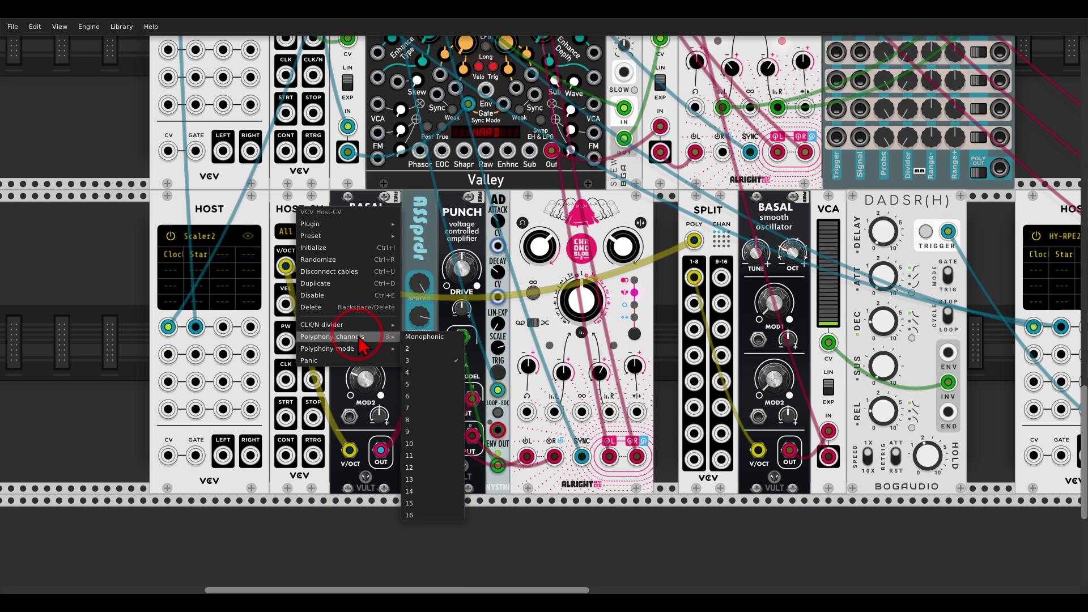
{"action": "left_click", "coordinate": [244, 215]}
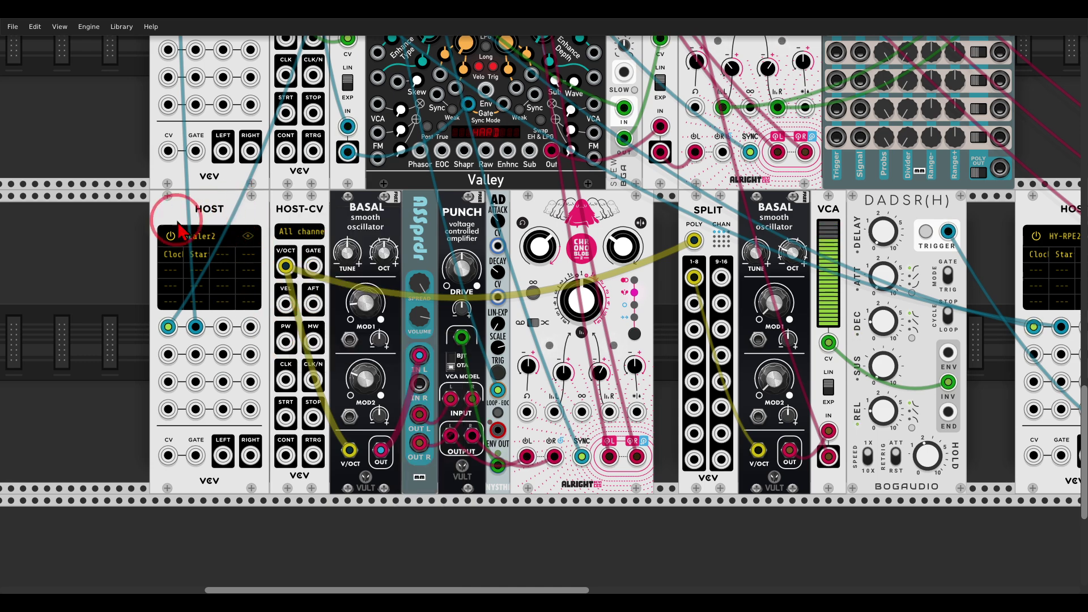
- Examine the MIDI, transport and VST parameter mappings offered for an unassigned slot on the Stochas HOST module
{"action": "scroll", "coordinate": [128, 238], "scroll_direction": "up", "scroll_amount": 3}
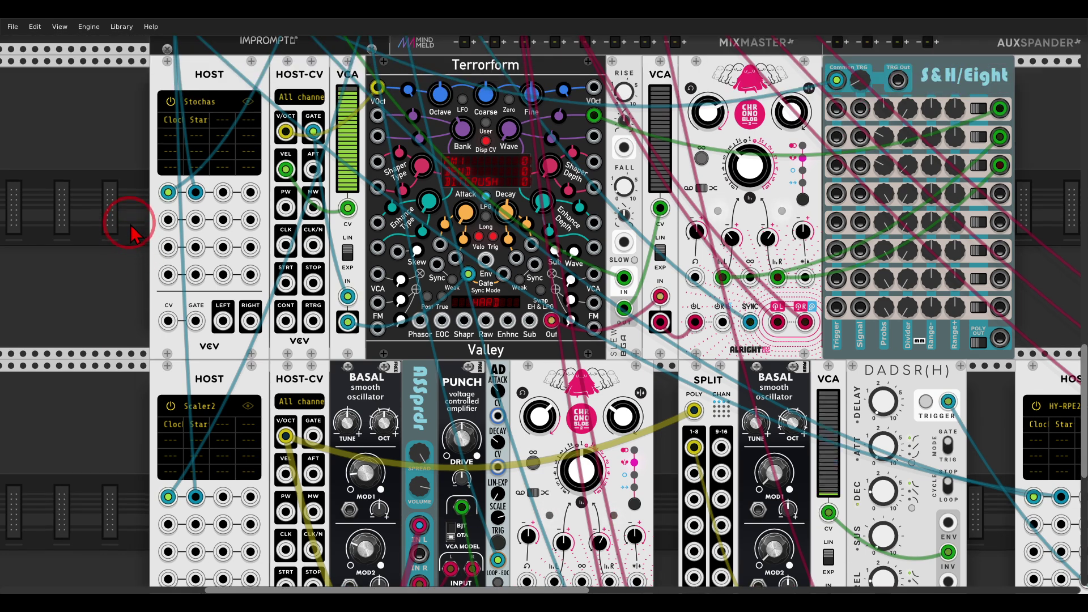
{"action": "scroll", "coordinate": [128, 238], "scroll_direction": "up", "scroll_amount": 3}
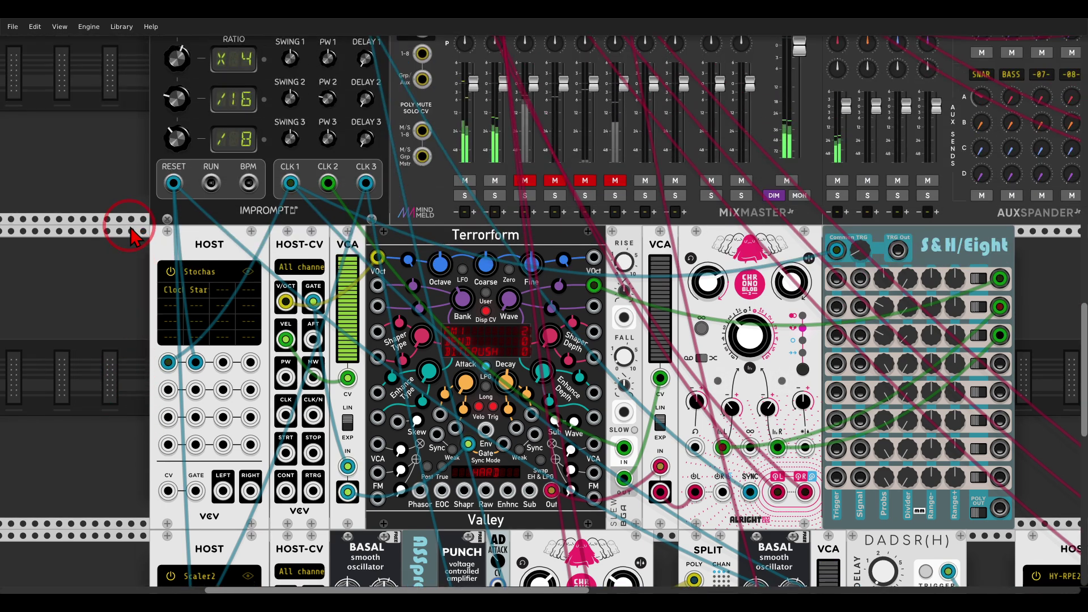
{"action": "scroll", "coordinate": [130, 235], "scroll_direction": "down", "scroll_amount": 1}
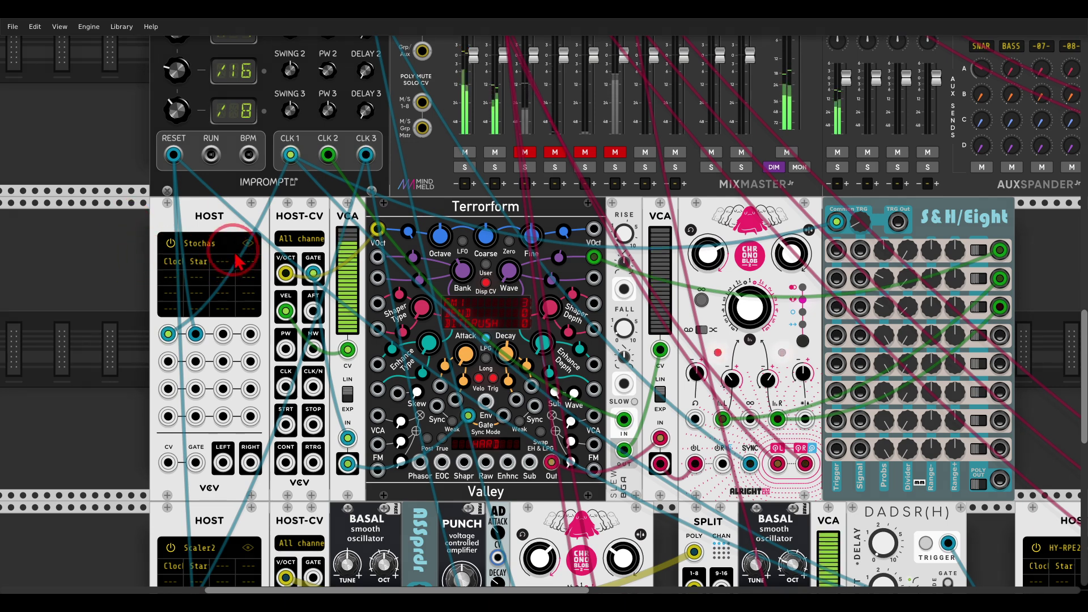
{"action": "left_click", "coordinate": [226, 271]}
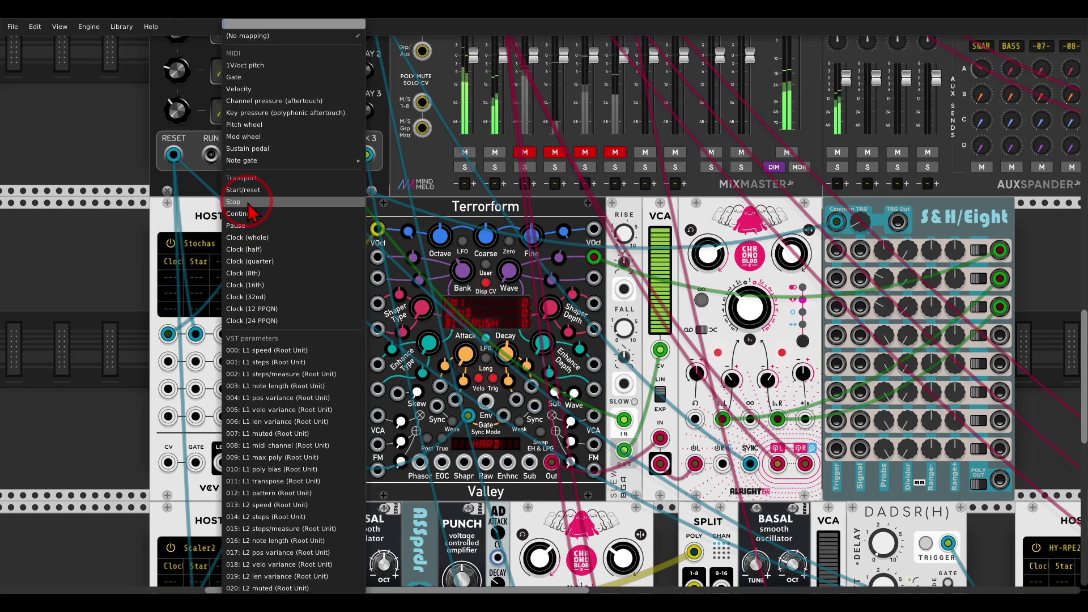
{"action": "left_click", "coordinate": [193, 221]}
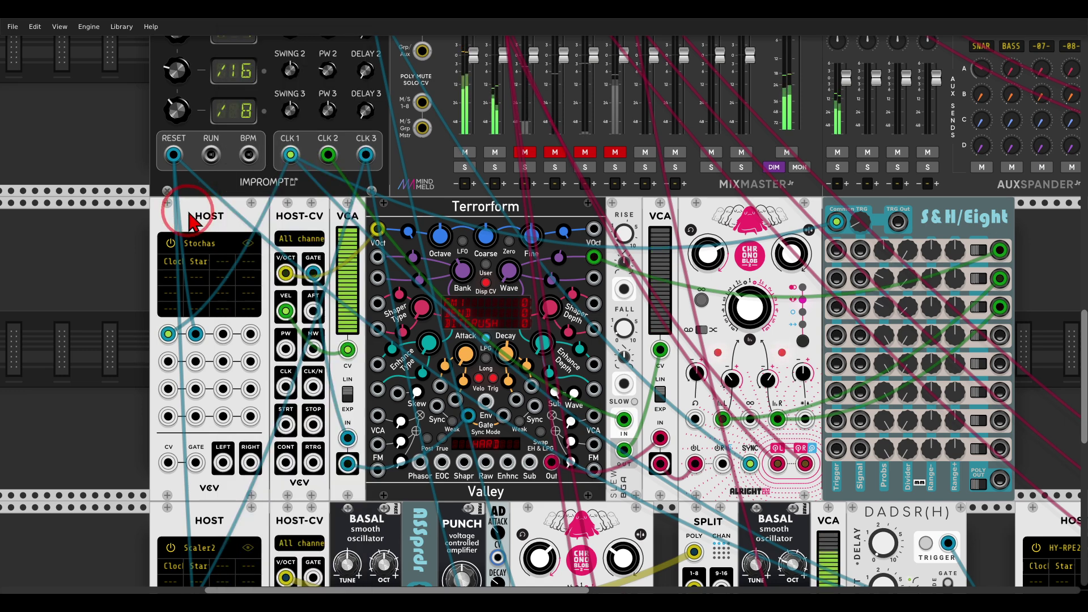
{"action": "mouse_move", "coordinate": [169, 316]}
{"action": "left_mouse_down"}
{"action": "mouse_move", "coordinate": [150, 325]}
{"action": "mouse_move", "coordinate": [150, 342]}
{"action": "mouse_move", "coordinate": [173, 353]}
{"action": "mouse_move", "coordinate": [172, 313]}
{"action": "left_mouse_up"}
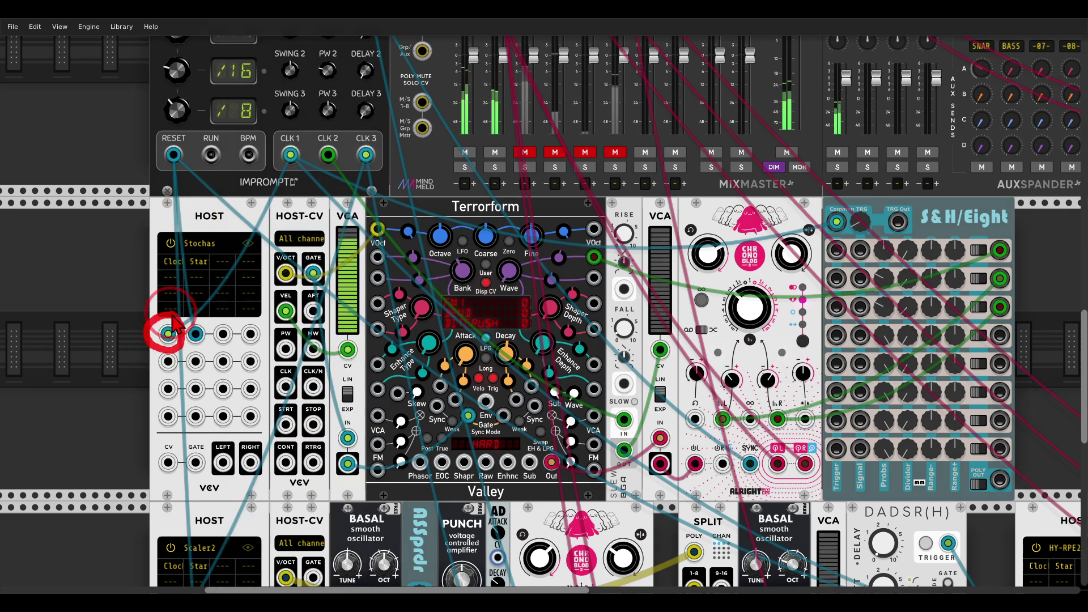
{"action": "left_click", "coordinate": [197, 332]}
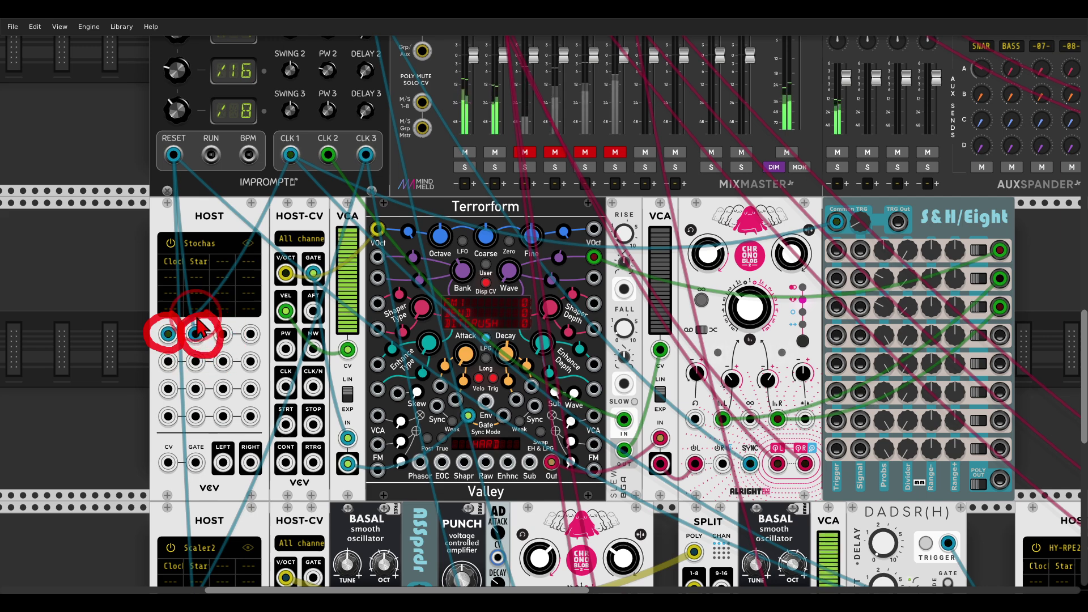
- Examine the Stochas and Scaler2 editors from their HOST modules, dismissing the Scaler2 welcome screen, and close both editors
{"action": "left_click", "coordinate": [247, 243]}
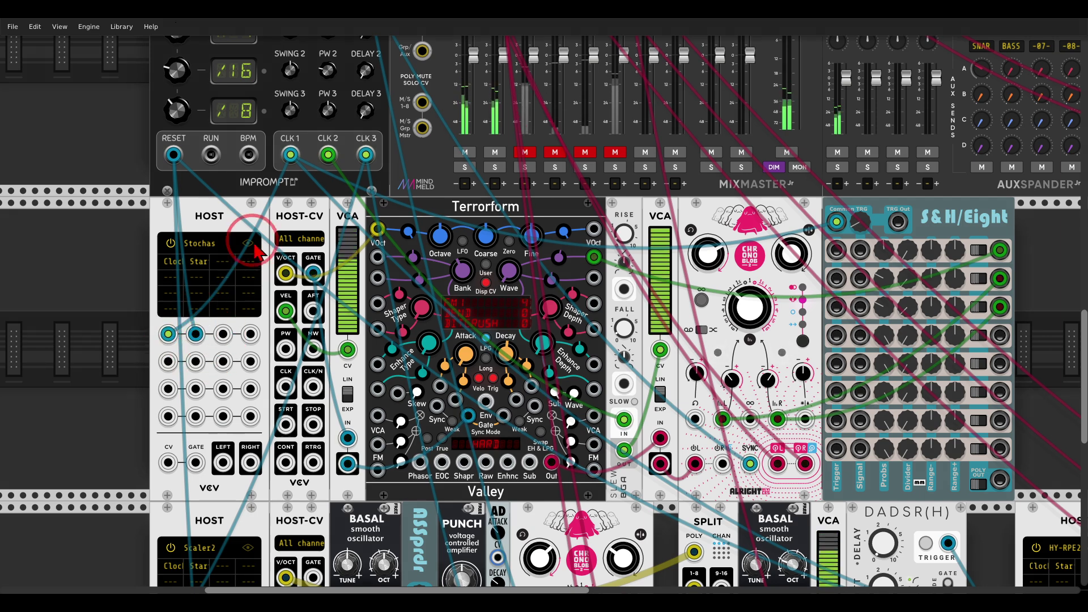
{"action": "left_click", "coordinate": [559, 116]}
{"action": "scroll", "coordinate": [266, 278], "scroll_direction": "down", "scroll_amount": 2}
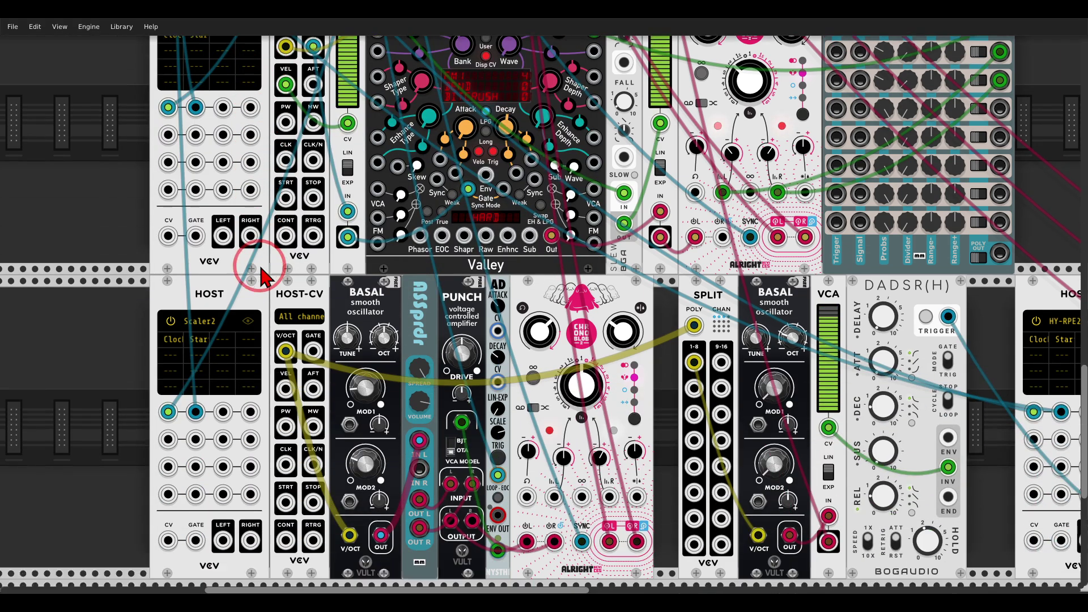
{"action": "left_click", "coordinate": [245, 293]}
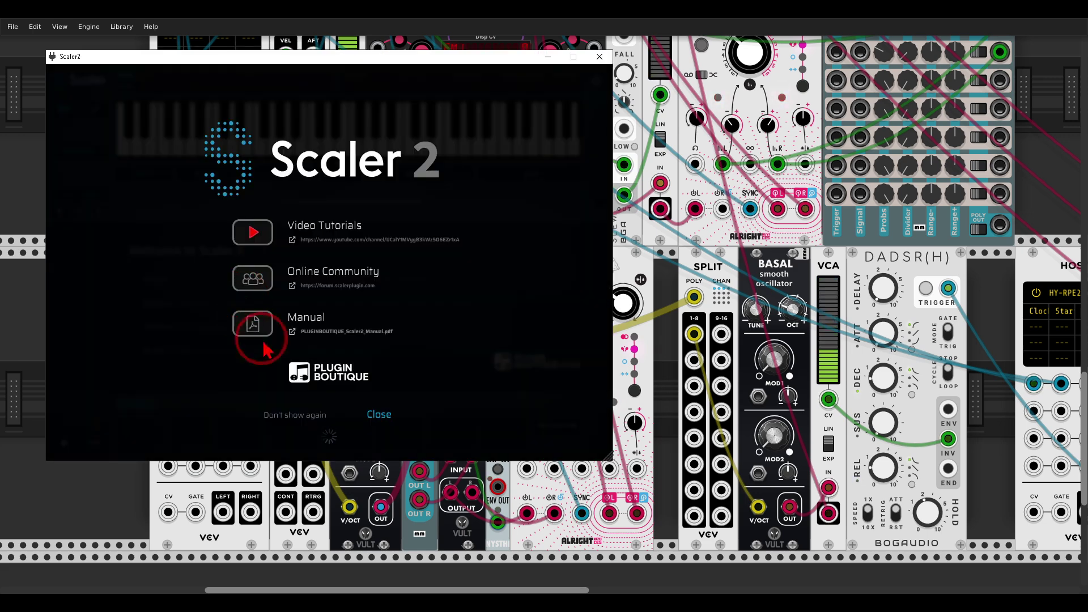
{"action": "left_click", "coordinate": [369, 422]}
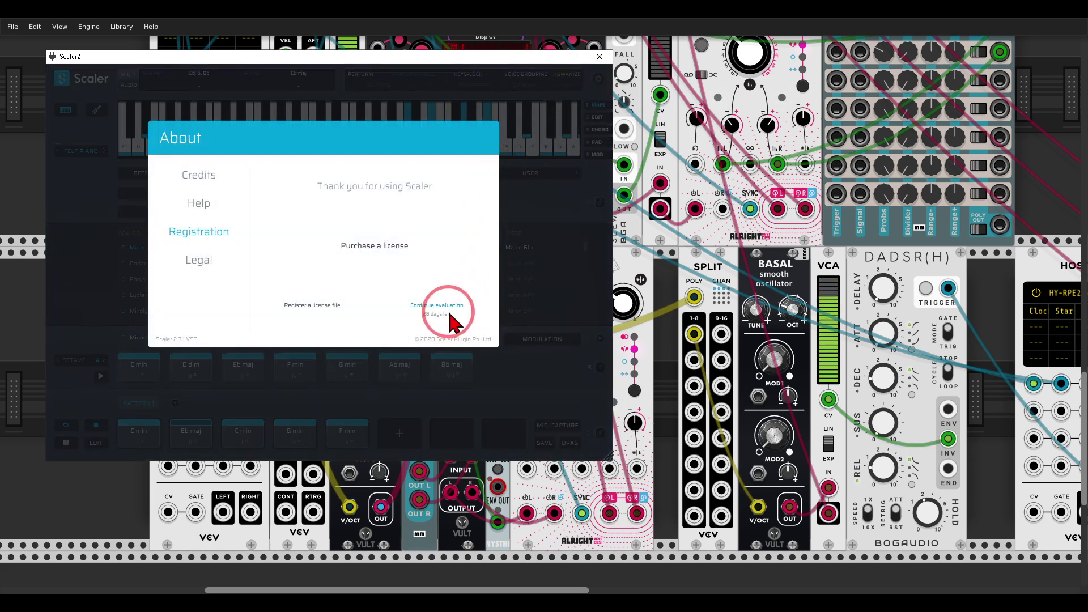
{"action": "left_click", "coordinate": [450, 315]}
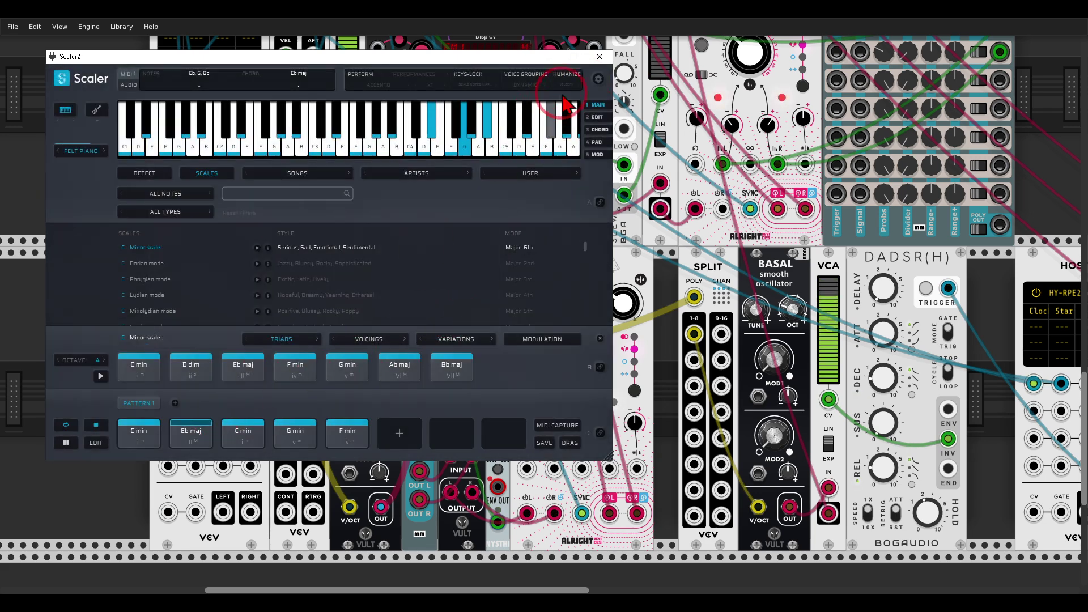
{"action": "left_click", "coordinate": [600, 57]}
- Unmute the BASS channel on the MixMaster mixer
{"action": "mouse_move", "coordinate": [665, 256]}
{"action": "left_mouse_down"}
{"action": "mouse_move", "coordinate": [576, 204]}
{"action": "mouse_move", "coordinate": [605, 261]}
{"action": "mouse_move", "coordinate": [643, 227]}
{"action": "mouse_move", "coordinate": [628, 199]}
{"action": "mouse_move", "coordinate": [666, 258]}
{"action": "mouse_move", "coordinate": [703, 284]}
{"action": "mouse_move", "coordinate": [652, 294]}
{"action": "mouse_move", "coordinate": [684, 301]}
{"action": "left_mouse_up"}
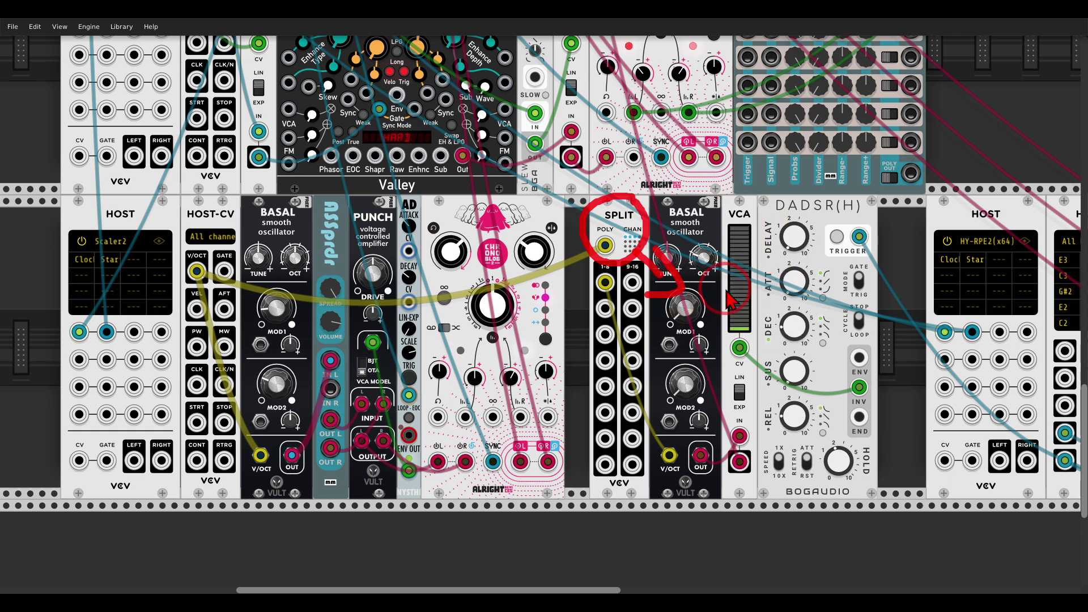
{"action": "left_click_drag", "start_coordinate": [476, 249], "coordinate": [473, 280]}
{"action": "scroll", "coordinate": [474, 281], "scroll_direction": "up", "scroll_amount": 3}
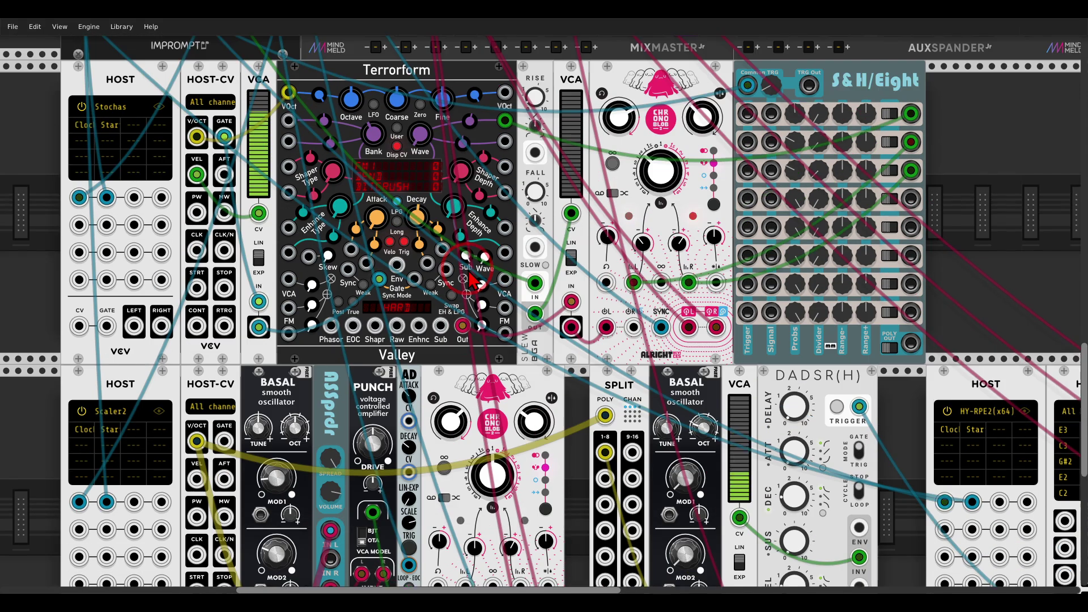
{"action": "scroll", "coordinate": [473, 280], "scroll_direction": "up", "scroll_amount": 5}
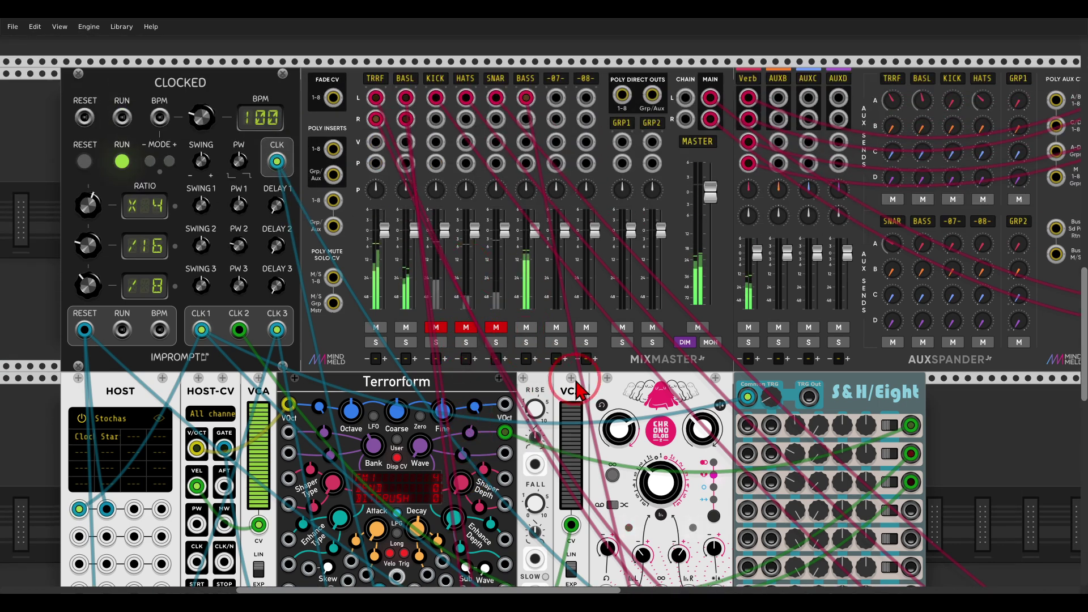
{"action": "scroll", "coordinate": [578, 389], "scroll_direction": "down", "scroll_amount": 7}
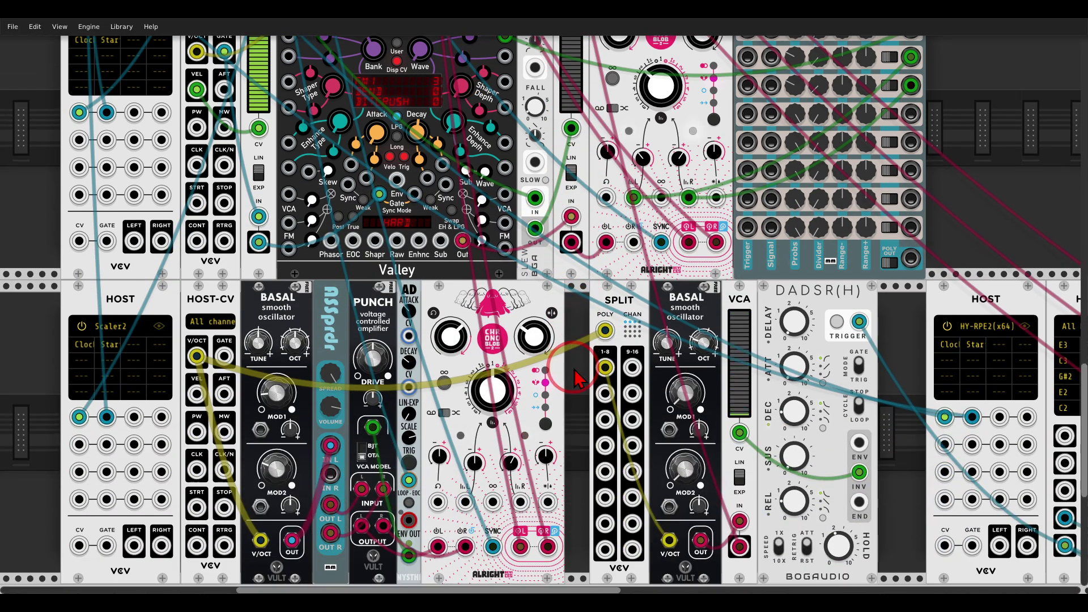
{"action": "scroll", "coordinate": [575, 377], "scroll_direction": "down", "scroll_amount": 2}
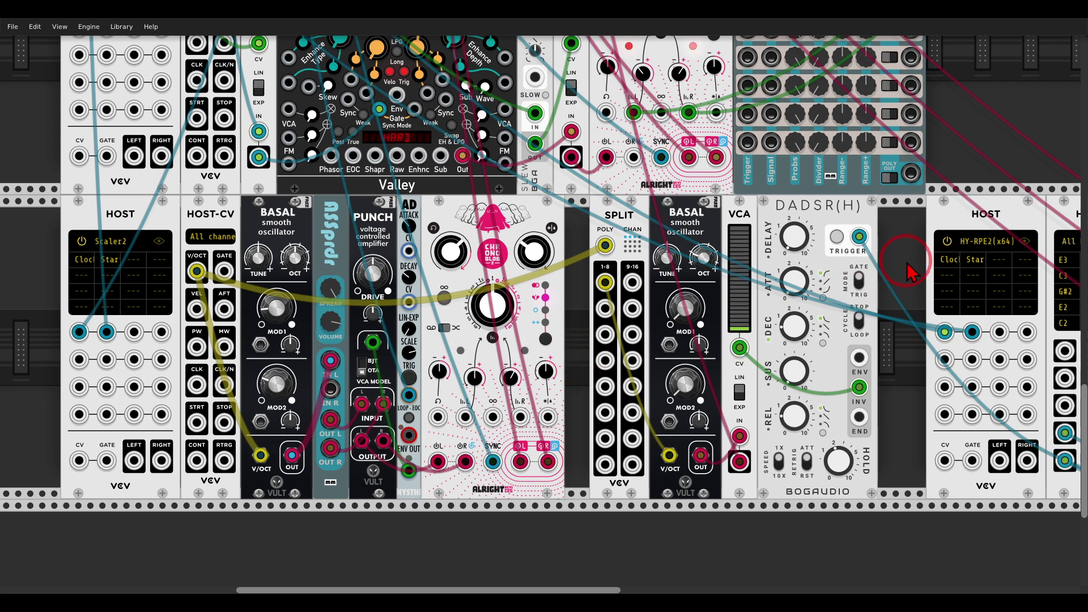
- Open the HY-RPE2 editor from its HOST module beside HOST-GATE, examine the circular rhythm display and close the editor
{"action": "left_click_drag", "start_coordinate": [909, 272], "coordinate": [237, 254]}
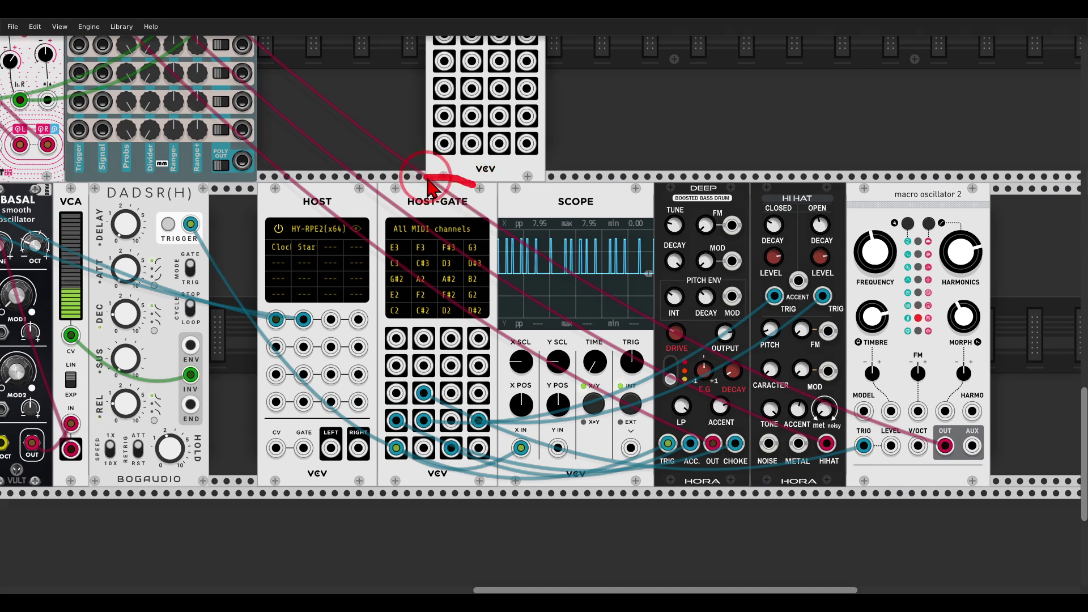
{"action": "mouse_move", "coordinate": [429, 187]}
{"action": "left_mouse_down"}
{"action": "mouse_move", "coordinate": [400, 207]}
{"action": "mouse_move", "coordinate": [448, 219]}
{"action": "mouse_move", "coordinate": [473, 190]}
{"action": "mouse_move", "coordinate": [476, 205]}
{"action": "left_mouse_up"}
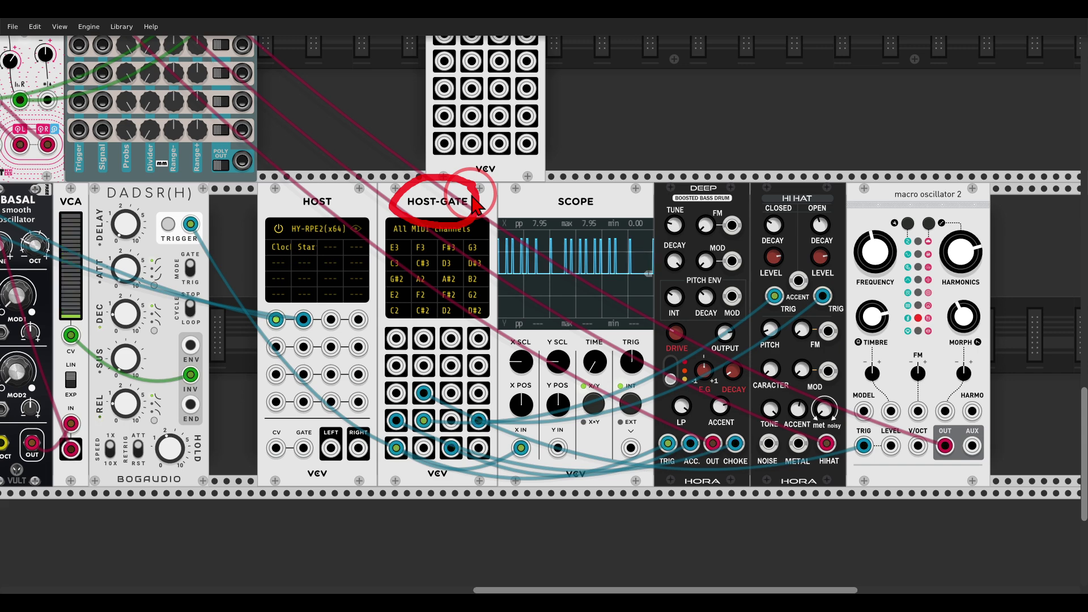
{"action": "left_click", "coordinate": [357, 230]}
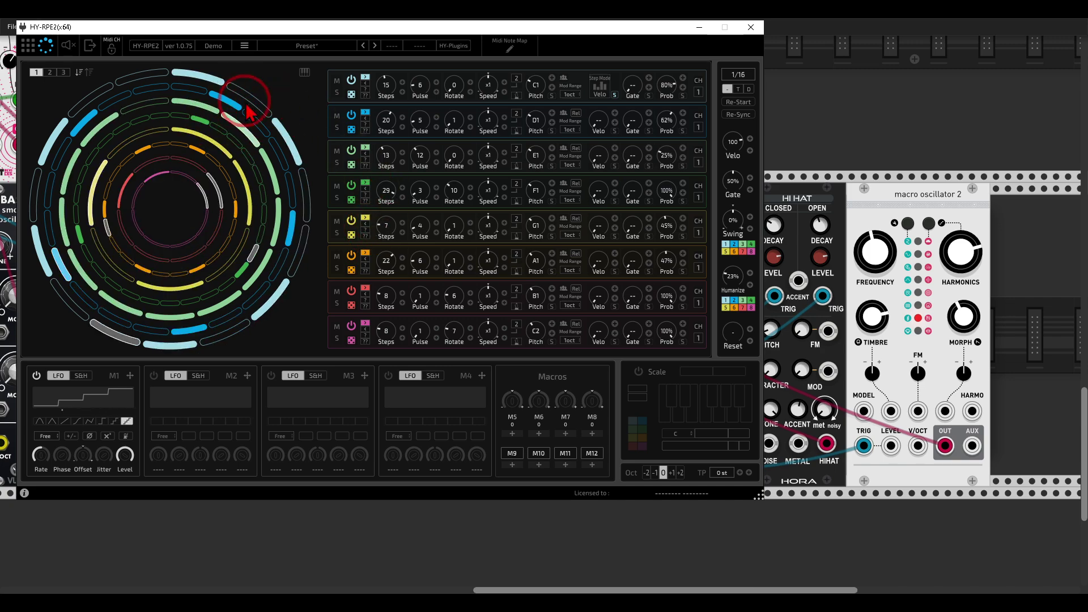
{"action": "left_click", "coordinate": [751, 27]}
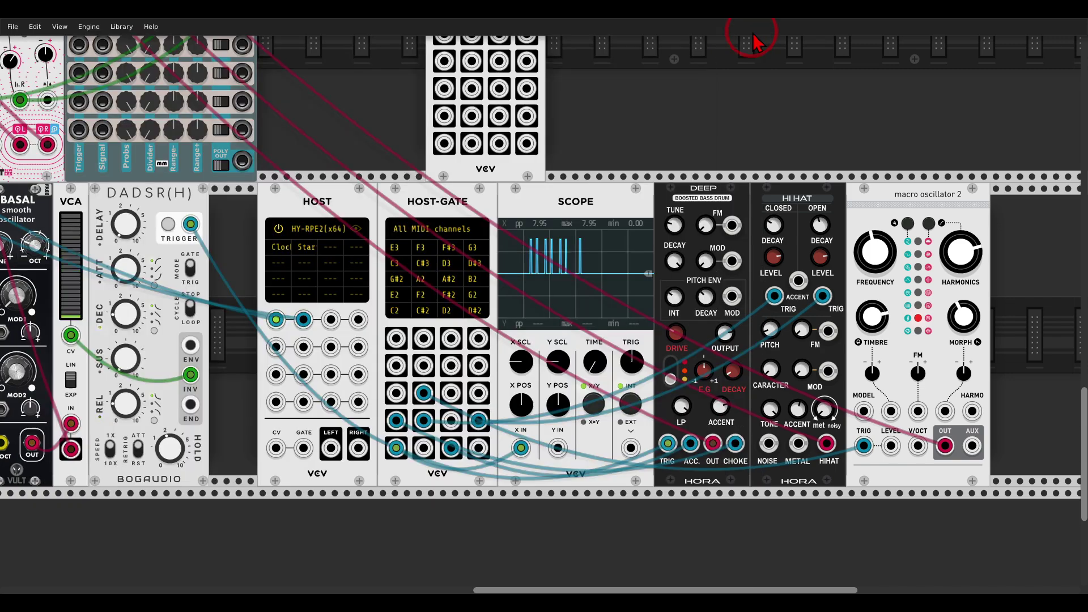
- Unmute the KICK, HATS and SNAR channels on the MixMaster mixer
{"action": "left_click_drag", "start_coordinate": [347, 109], "coordinate": [886, 554]}
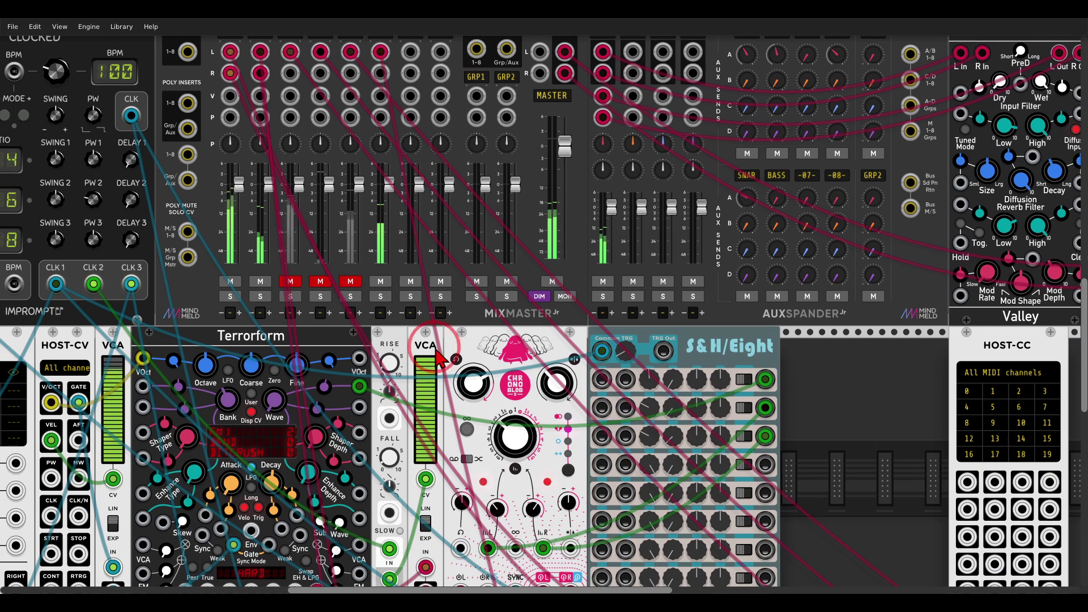
{"action": "scroll", "coordinate": [347, 322], "scroll_direction": "up", "scroll_amount": 2}
{"action": "left_click", "coordinate": [290, 338]}
{"action": "left_click", "coordinate": [321, 339]}
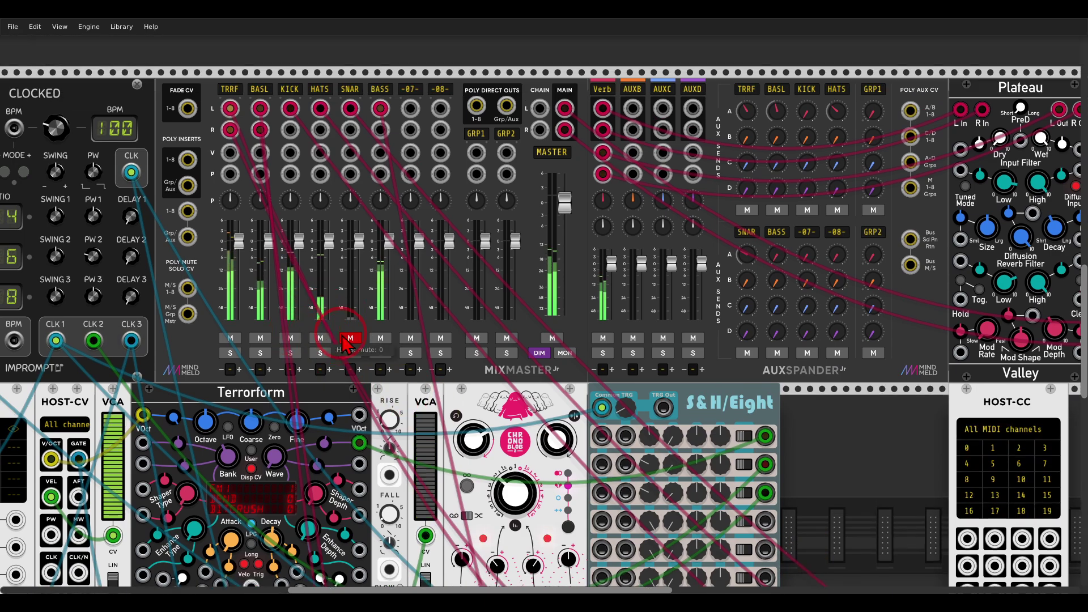
{"action": "left_click", "coordinate": [350, 339]}
- Reopen the HY-RPE2 editor from its HOST module, examine the steps, pulse, pitch and probability of each track, and close it
{"action": "left_click_drag", "start_coordinate": [833, 510], "coordinate": [338, 52]}
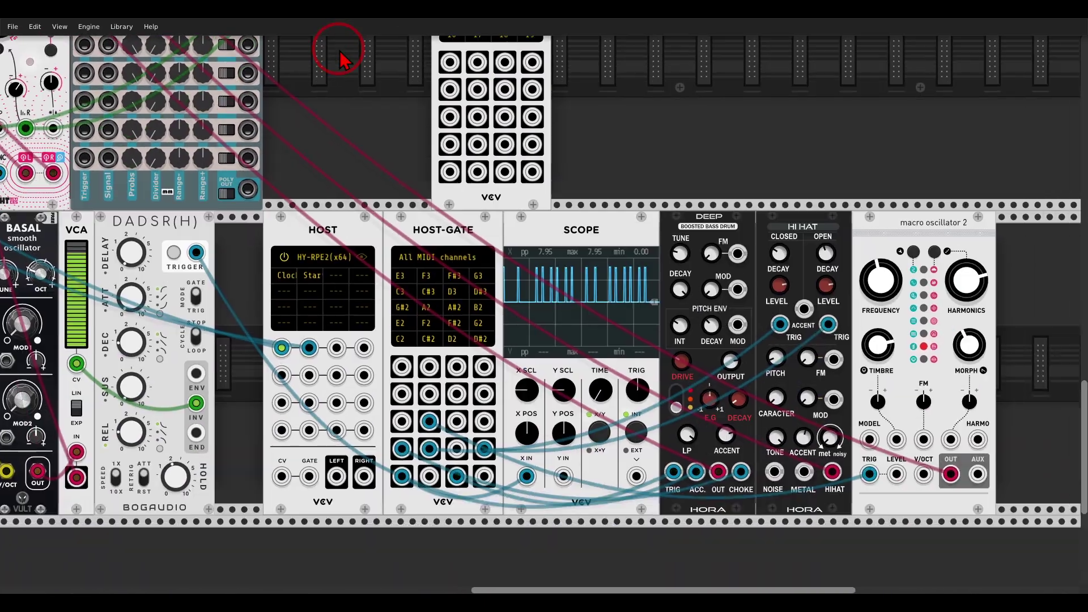
{"action": "left_click_drag", "start_coordinate": [713, 189], "coordinate": [635, 162]}
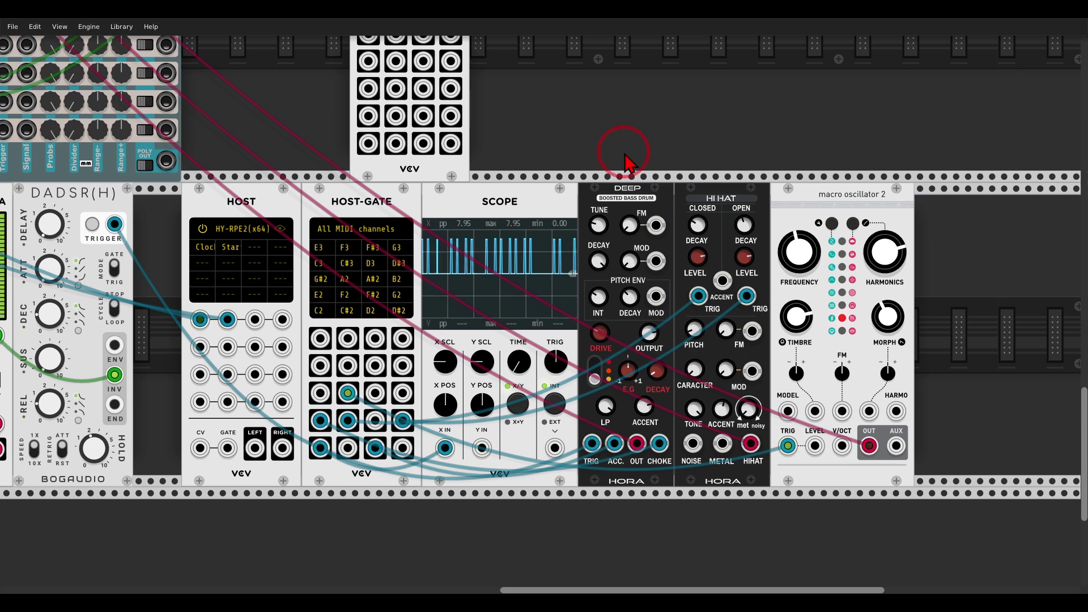
{"action": "mouse_move", "coordinate": [220, 302]}
{"action": "left_mouse_down"}
{"action": "mouse_move", "coordinate": [189, 328]}
{"action": "mouse_move", "coordinate": [221, 343]}
{"action": "mouse_move", "coordinate": [248, 330]}
{"action": "mouse_move", "coordinate": [224, 301]}
{"action": "left_mouse_up"}
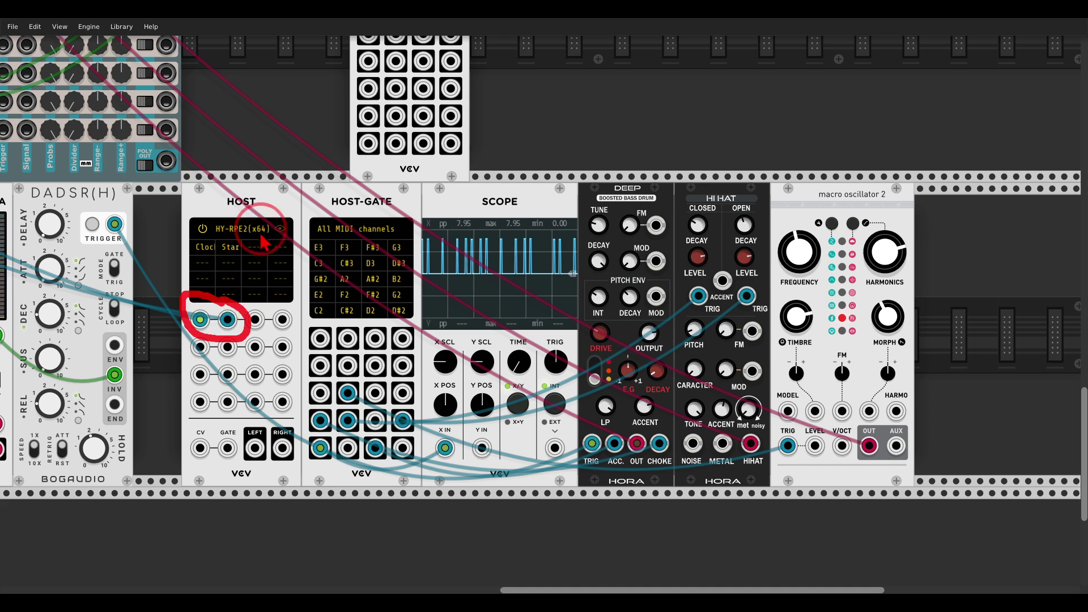
{"action": "left_click", "coordinate": [280, 228]}
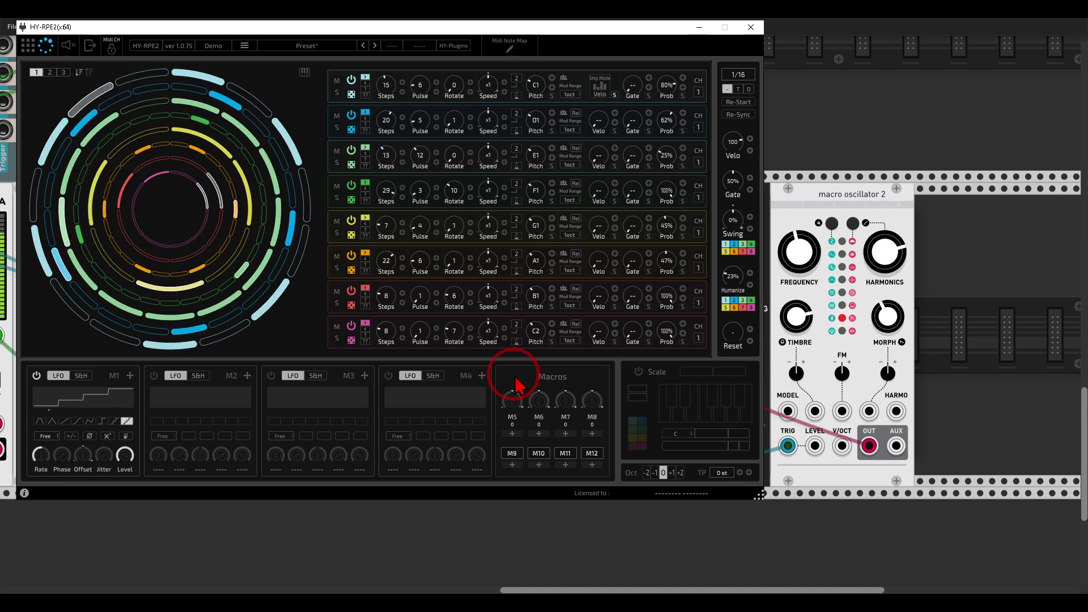
{"action": "left_click", "coordinate": [752, 29]}
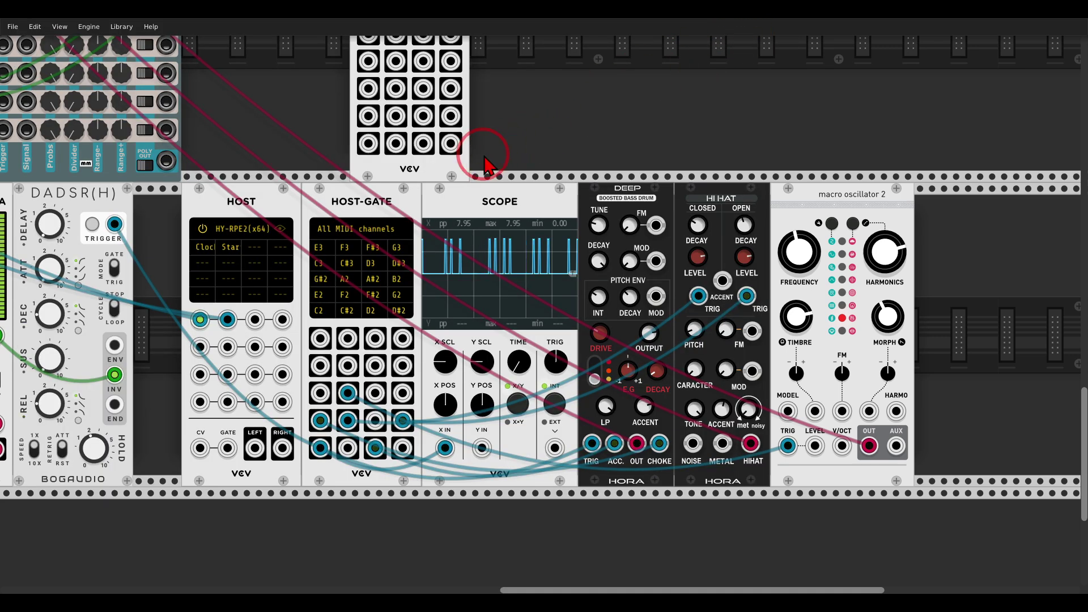
- Check the Velocity mode option of the HOST-GATE module next to the HY-RPE2 host
{"action": "mouse_move", "coordinate": [401, 189]}
{"action": "left_mouse_down"}
{"action": "mouse_move", "coordinate": [327, 189]}
{"action": "mouse_move", "coordinate": [317, 213]}
{"action": "mouse_move", "coordinate": [409, 229]}
{"action": "left_mouse_up"}
{"action": "right_click", "coordinate": [363, 200]}
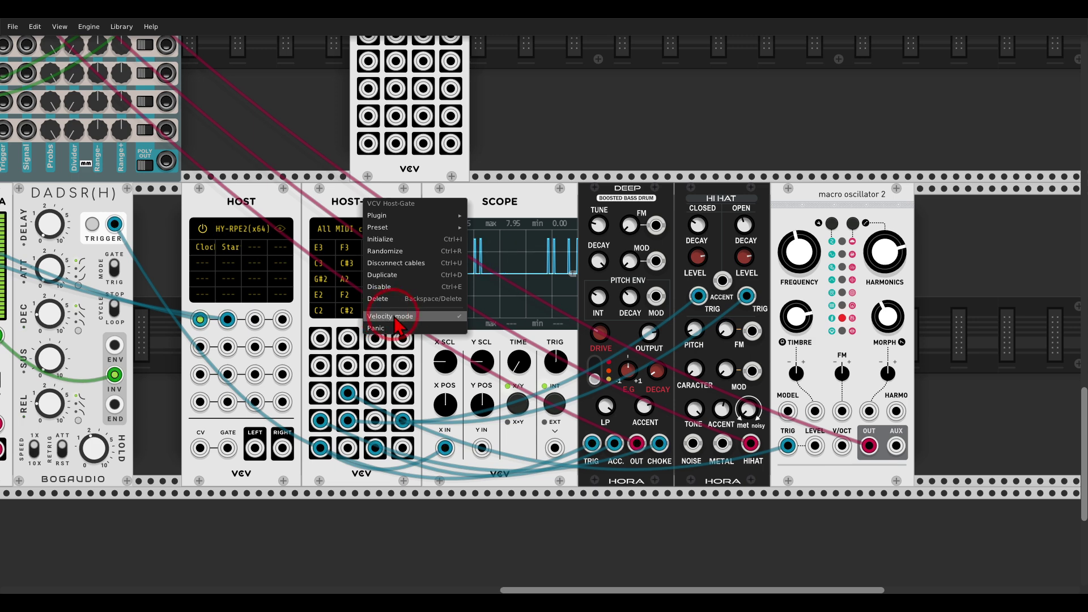
{"action": "left_click", "coordinate": [339, 195]}
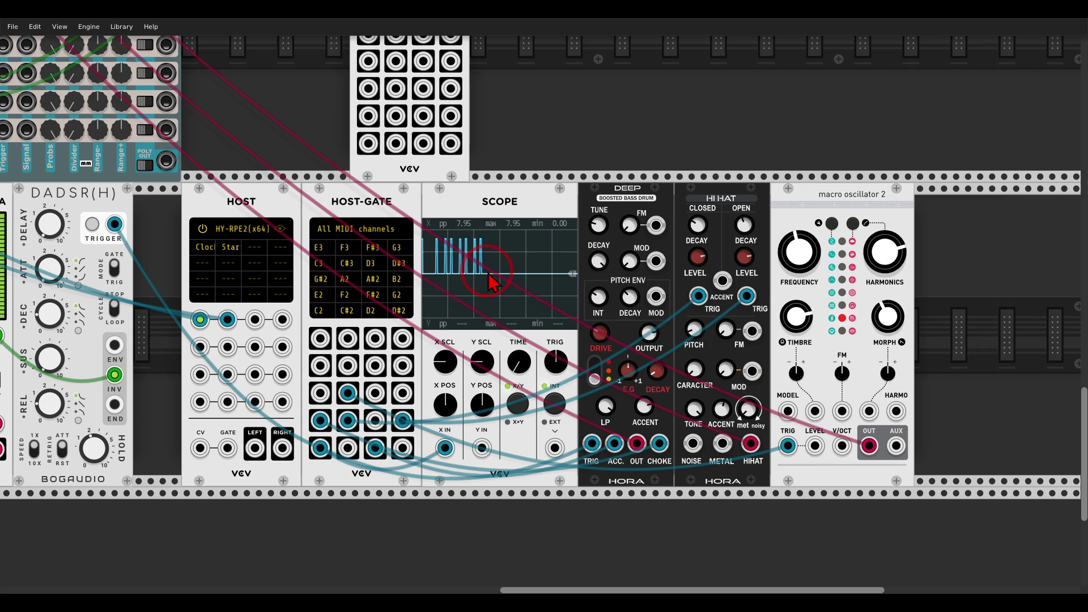
- Examine the HOST-GATE pulses on the SCOPE display at close range
{"action": "scroll", "coordinate": [492, 280], "scroll_direction": "up", "scroll_amount": 3}
{"action": "scroll", "coordinate": [491, 280], "scroll_direction": "up", "scroll_amount": 1}
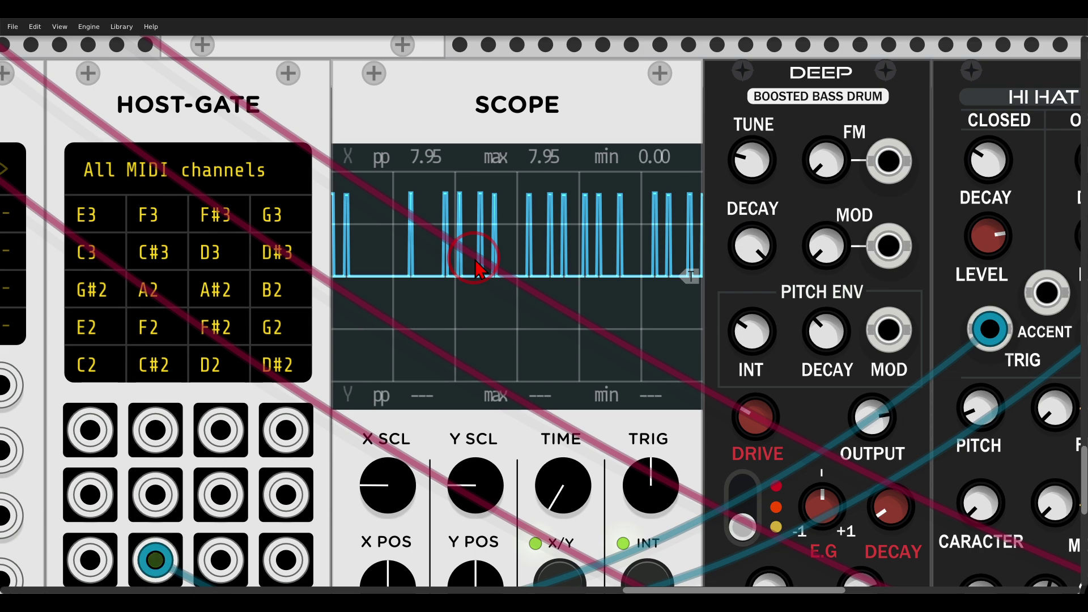
{"action": "scroll", "coordinate": [474, 267], "scroll_direction": "down", "scroll_amount": 3}
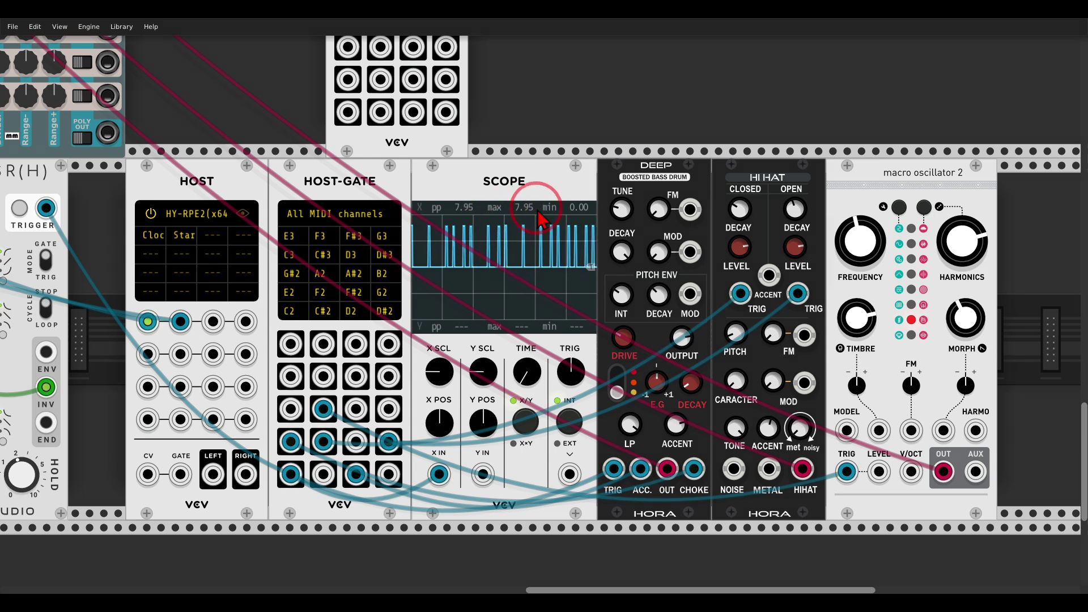
{"action": "mouse_move", "coordinate": [538, 208]}
{"action": "left_mouse_down"}
{"action": "mouse_move", "coordinate": [497, 205]}
{"action": "mouse_move", "coordinate": [422, 229]}
{"action": "left_mouse_up"}
{"action": "mouse_move", "coordinate": [507, 306]}
{"action": "left_mouse_down"}
{"action": "mouse_move", "coordinate": [555, 277]}
{"action": "mouse_move", "coordinate": [544, 218]}
{"action": "left_mouse_up"}
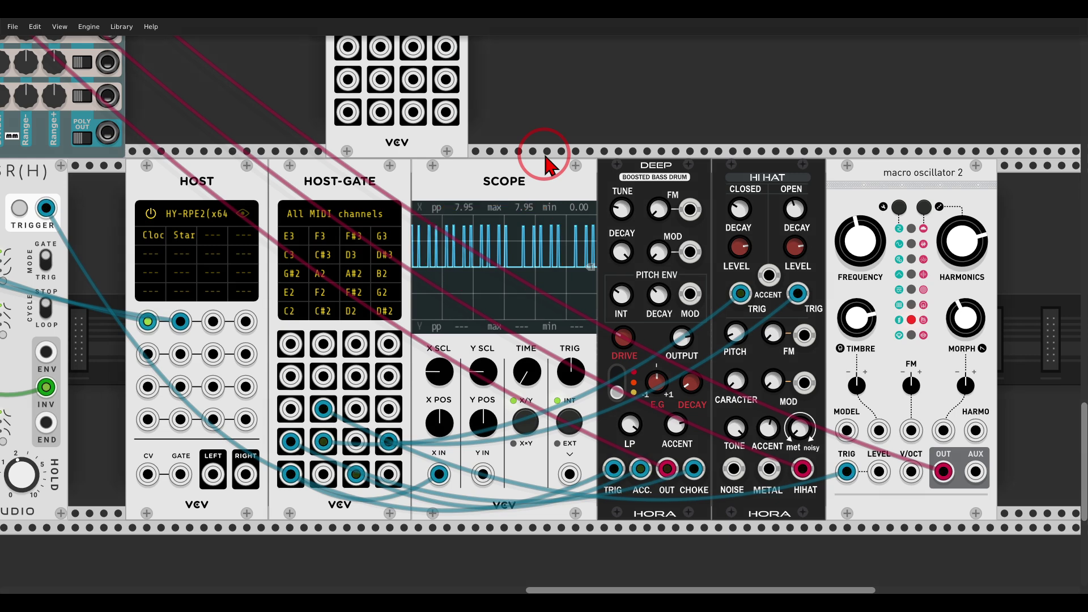
{"action": "scroll", "coordinate": [549, 153], "scroll_direction": "down", "scroll_amount": 4}
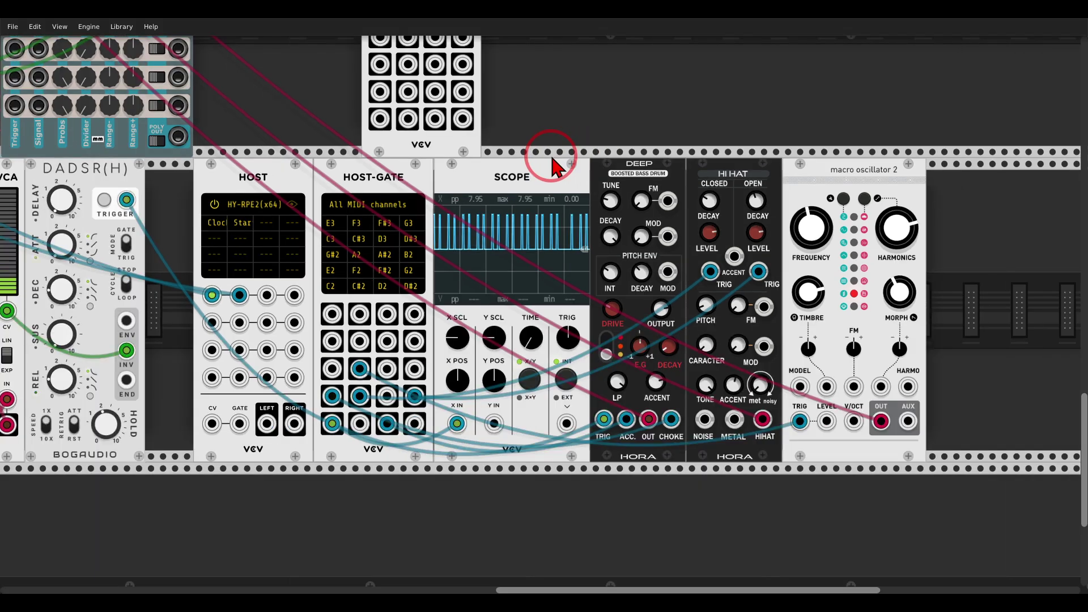
- Examine the unconnected HOST-CC module and its grid of MIDI controller numbers above the HY-RPE2 row
{"action": "scroll", "coordinate": [642, 327], "scroll_direction": "up", "scroll_amount": 3}
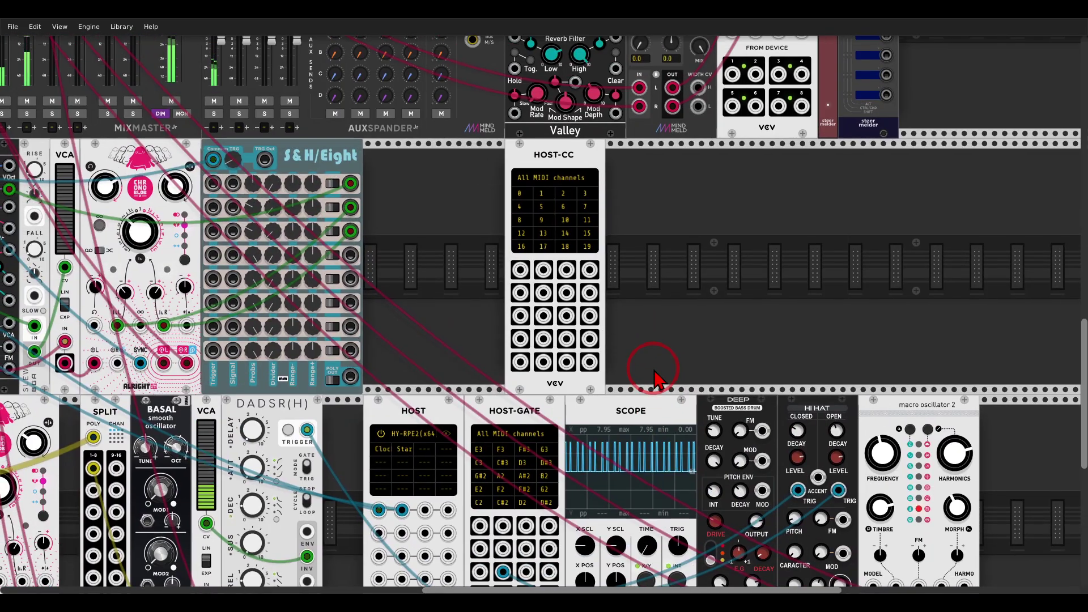
{"action": "mouse_move", "coordinate": [541, 140]}
{"action": "left_mouse_down"}
{"action": "mouse_move", "coordinate": [525, 165]}
{"action": "mouse_move", "coordinate": [559, 179]}
{"action": "mouse_move", "coordinate": [591, 164]}
{"action": "mouse_move", "coordinate": [576, 138]}
{"action": "left_mouse_up"}
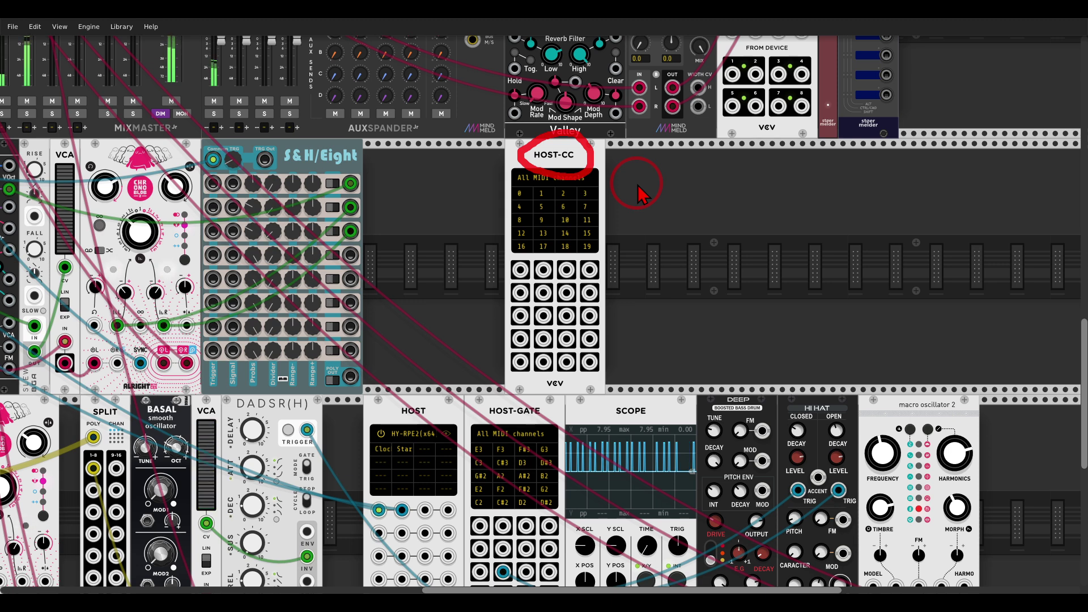
{"action": "key", "text": "Escape"}
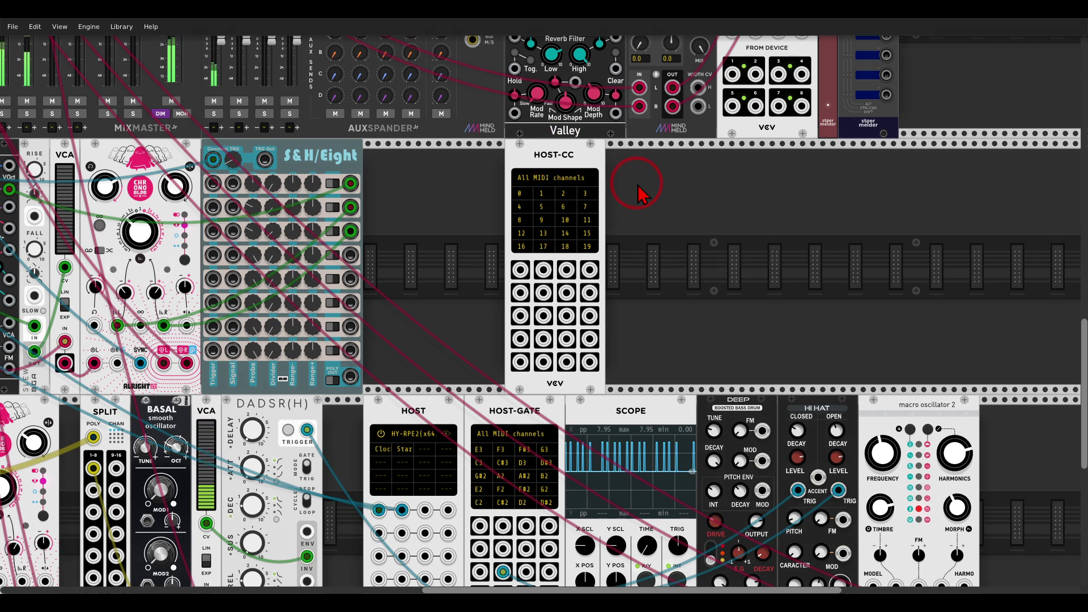
- Examine the complete patch in one overview, including the mixer row and all three HOST sequencer sections
{"action": "scroll", "coordinate": [635, 201], "scroll_direction": "down", "scroll_amount": 1}
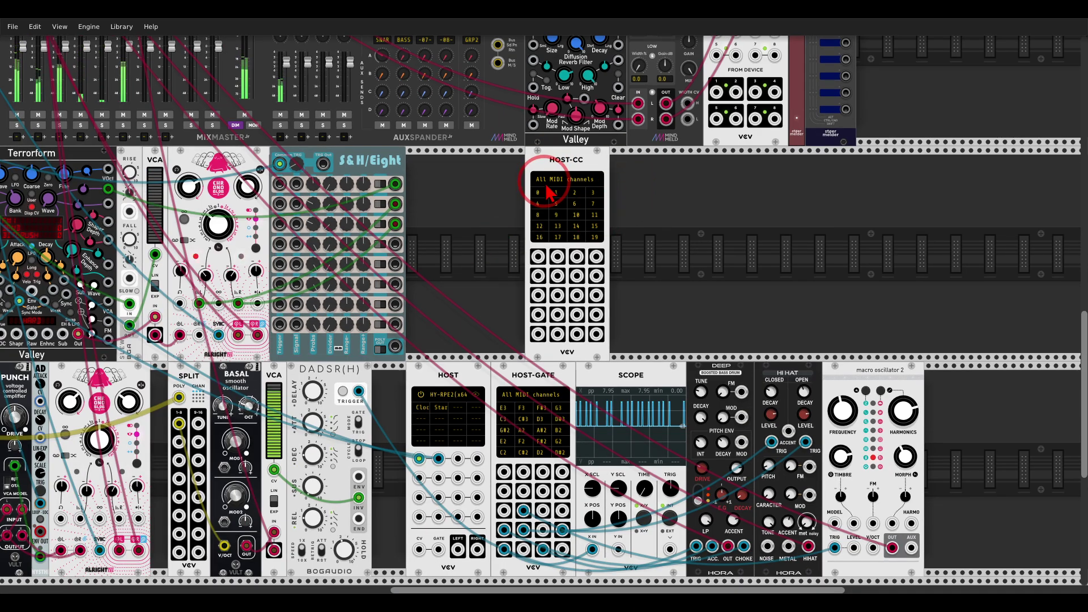
{"action": "left_click_drag", "start_coordinate": [461, 243], "coordinate": [582, 211]}
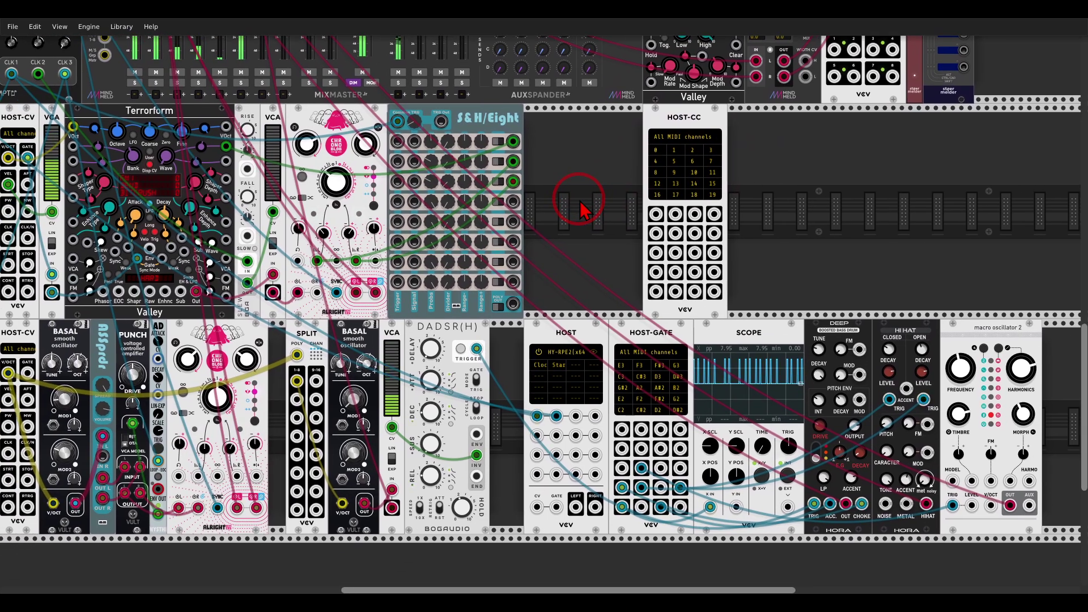
{"action": "scroll", "coordinate": [583, 206], "scroll_direction": "down", "scroll_amount": 1}
{"action": "left_click_drag", "start_coordinate": [576, 172], "coordinate": [618, 262]}
{"action": "scroll", "coordinate": [598, 193], "scroll_direction": "down", "scroll_amount": 1}
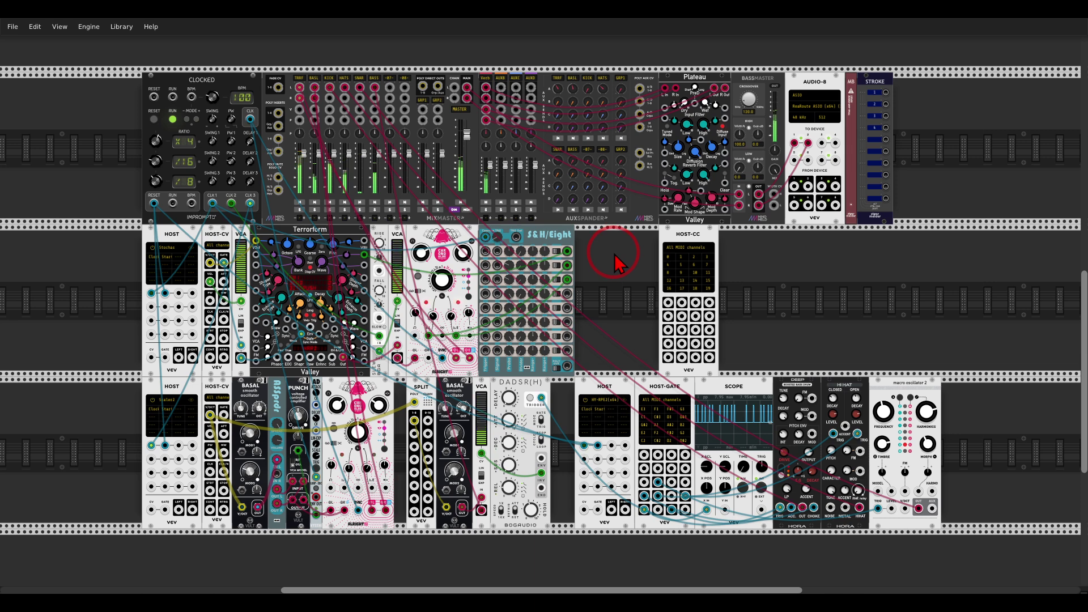